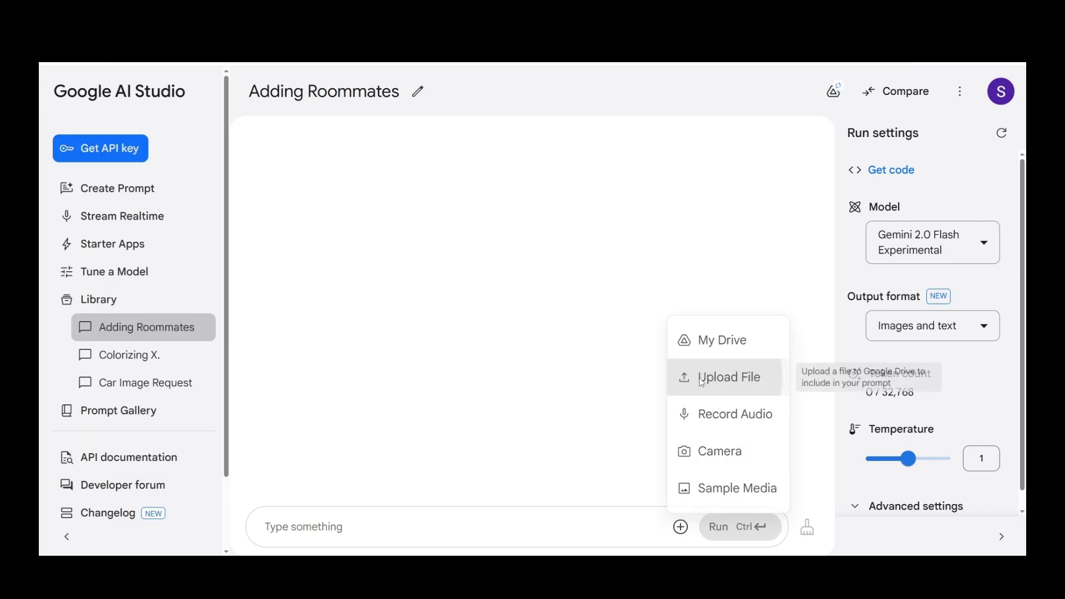
# - Begin typing 'add co' into the Adding Roommates prompt in Google AI Studio
pyautogui.write('add co')
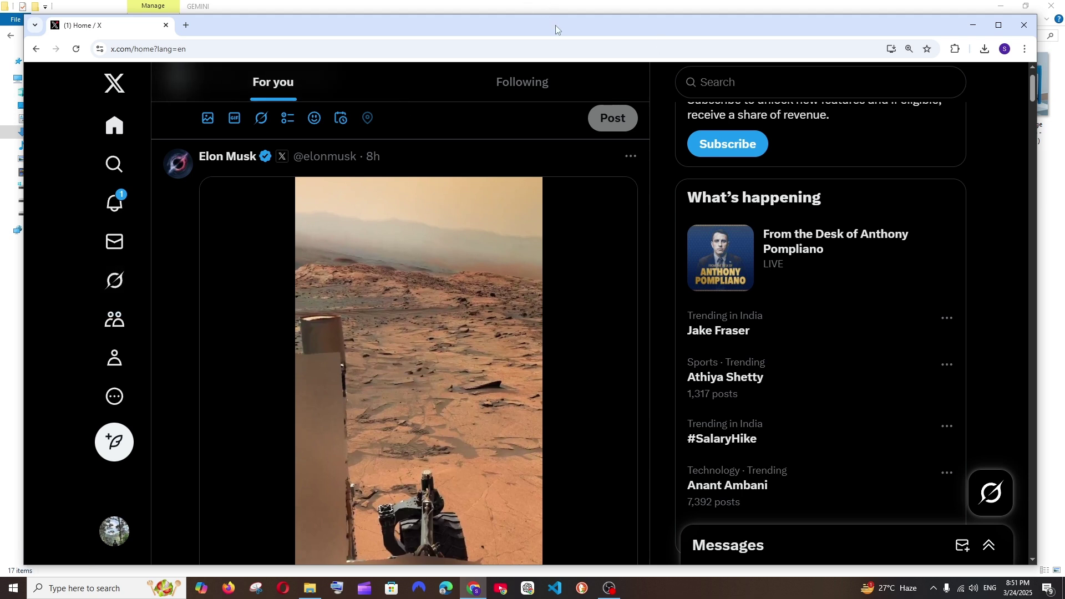
# - Nudge the browser window aside and go to Grok from the X sidebar
pyautogui.moveTo(555, 25); pyautogui.dragTo(558, 25)
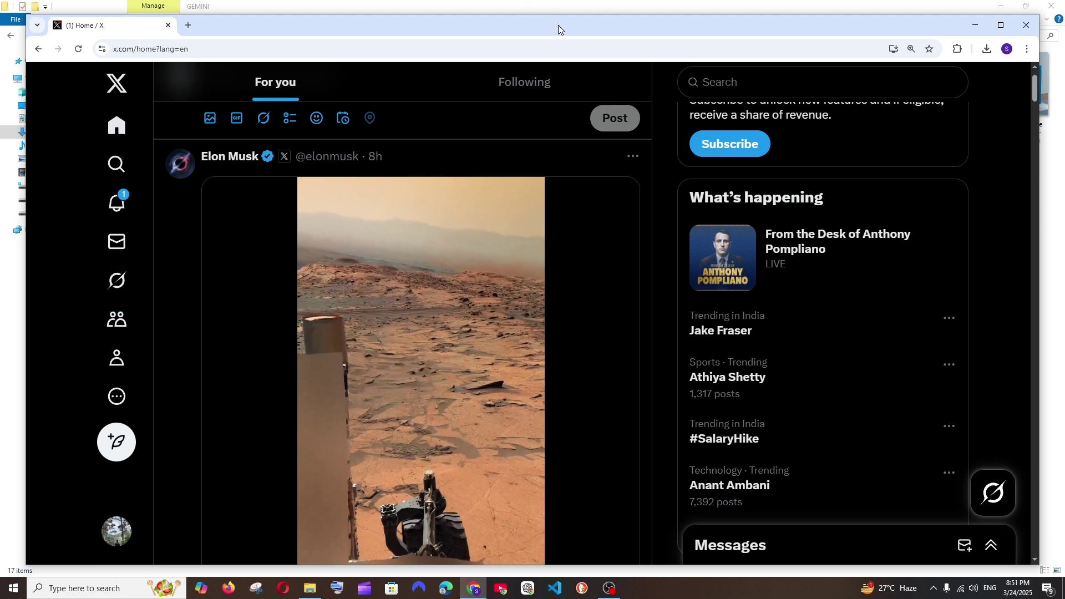
pyautogui.click(118, 283)
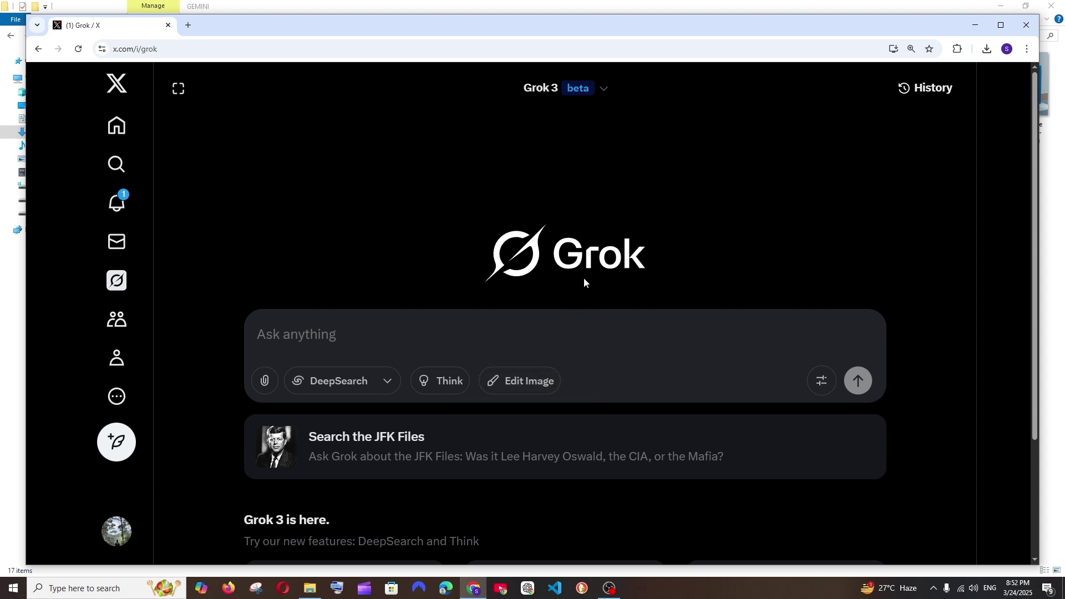
# - Attach the red car image for editing and type 'change the colour to purpl'
pyautogui.click(526, 390)
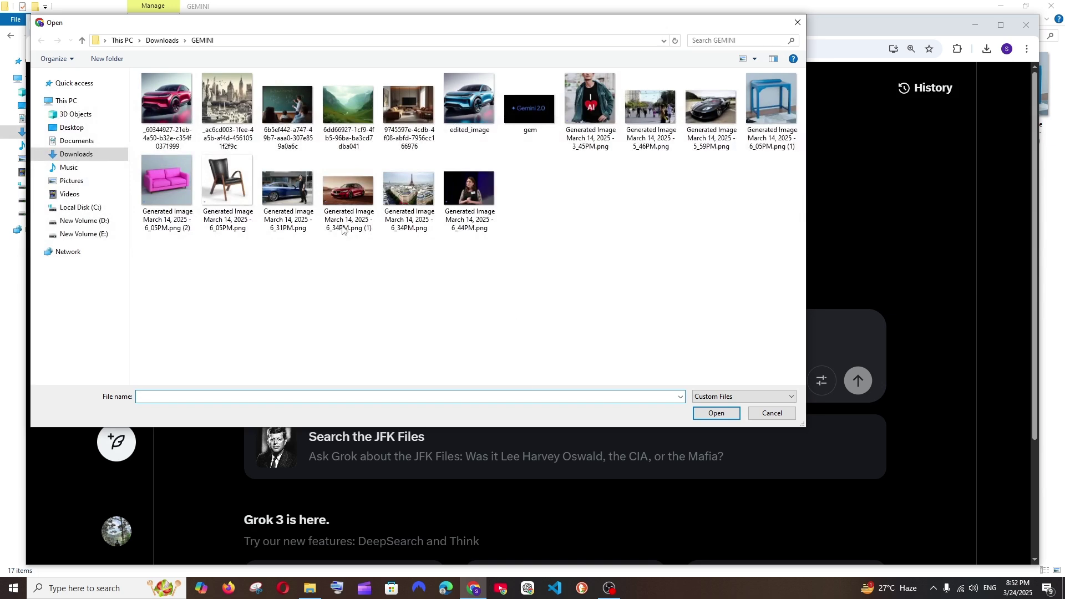
pyautogui.click(179, 114)
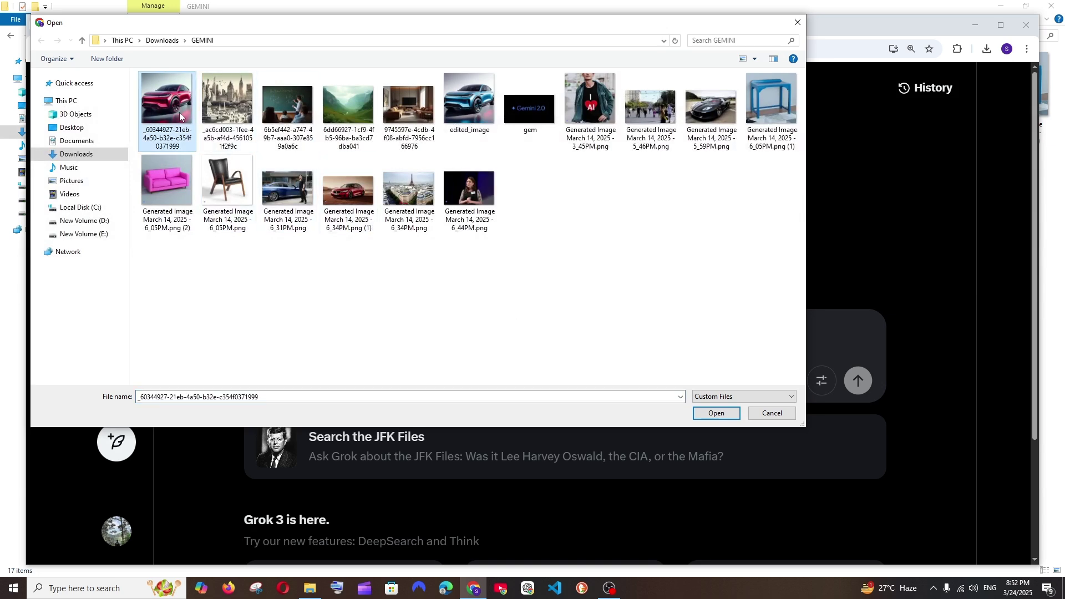
pyautogui.click(716, 413)
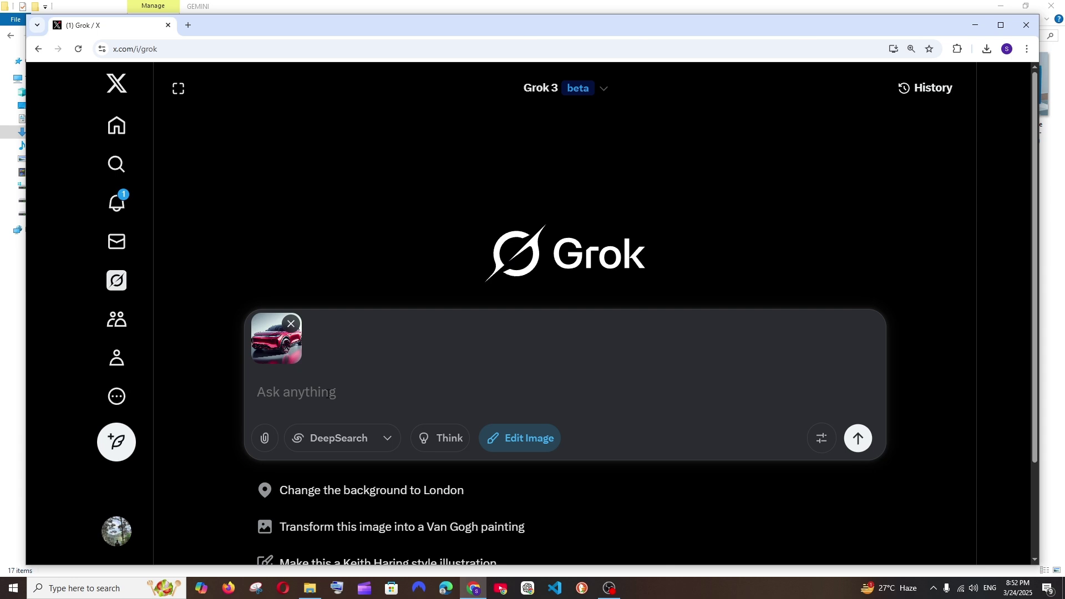
pyautogui.write('change the colo')
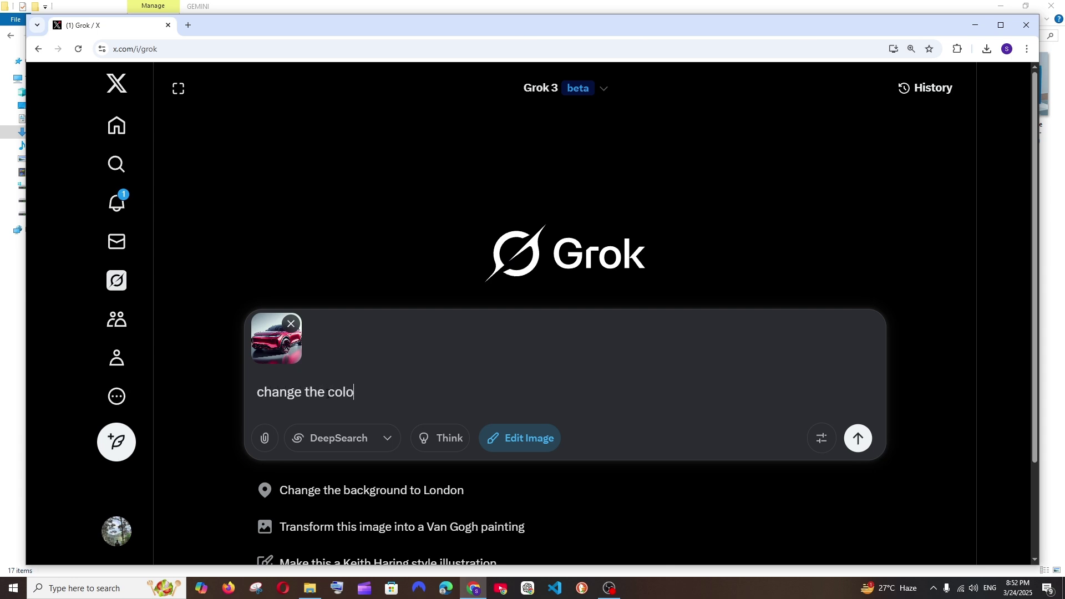
pyautogui.write('ur to purple')
# - Send the purple recolour request and view the original red car full size
pyautogui.click(857, 440)
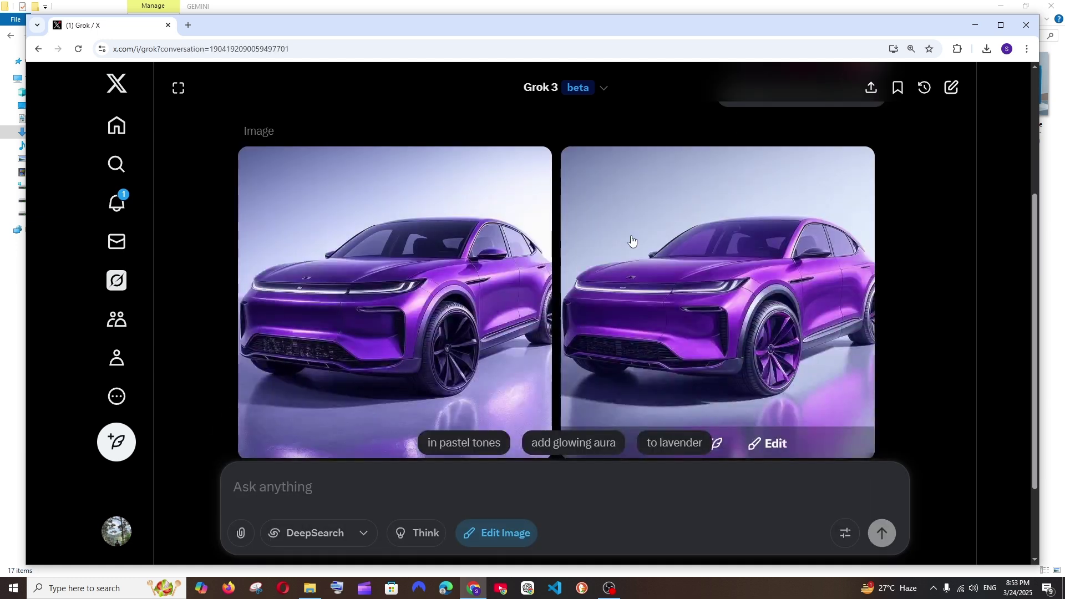
pyautogui.scroll(-1, 631, 240)
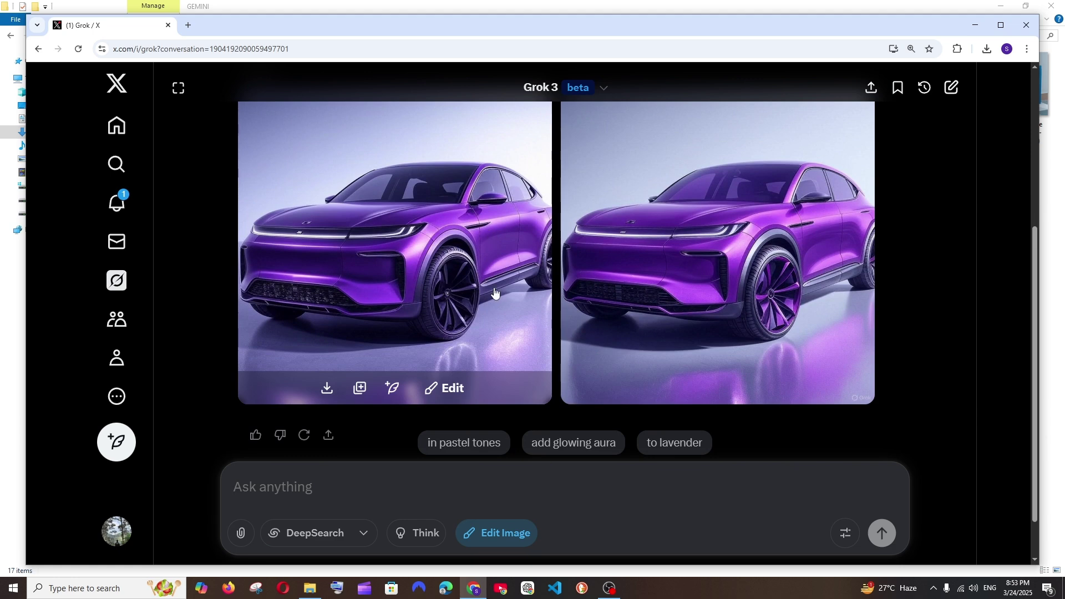
pyautogui.scroll(5, 494, 289)
pyautogui.click(835, 230)
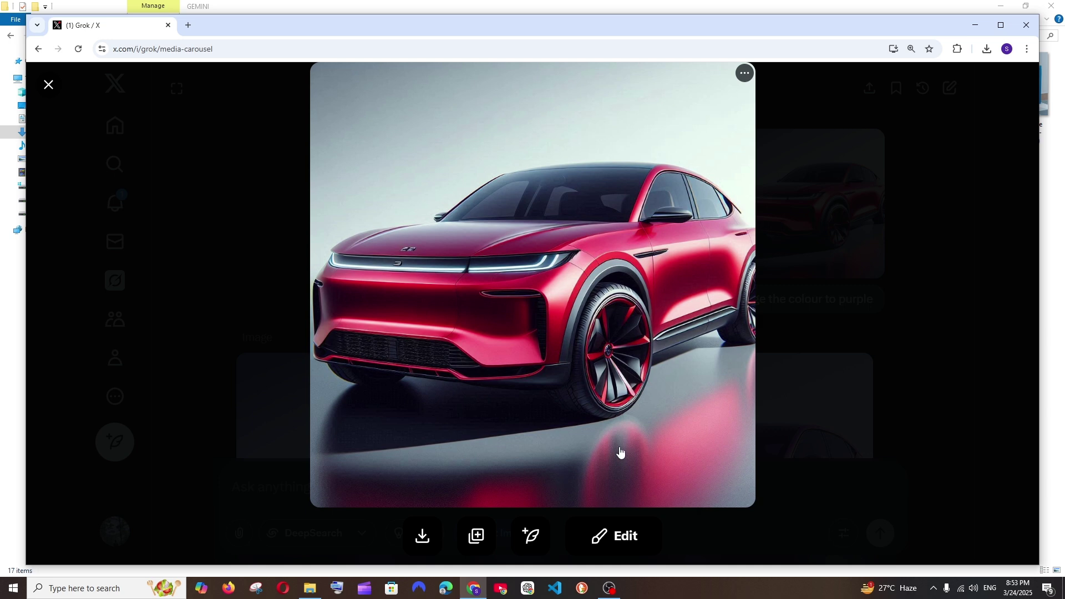
pyautogui.click(817, 255)
# - View both purple car results full size in the carousel
pyautogui.scroll(-4, 597, 267)
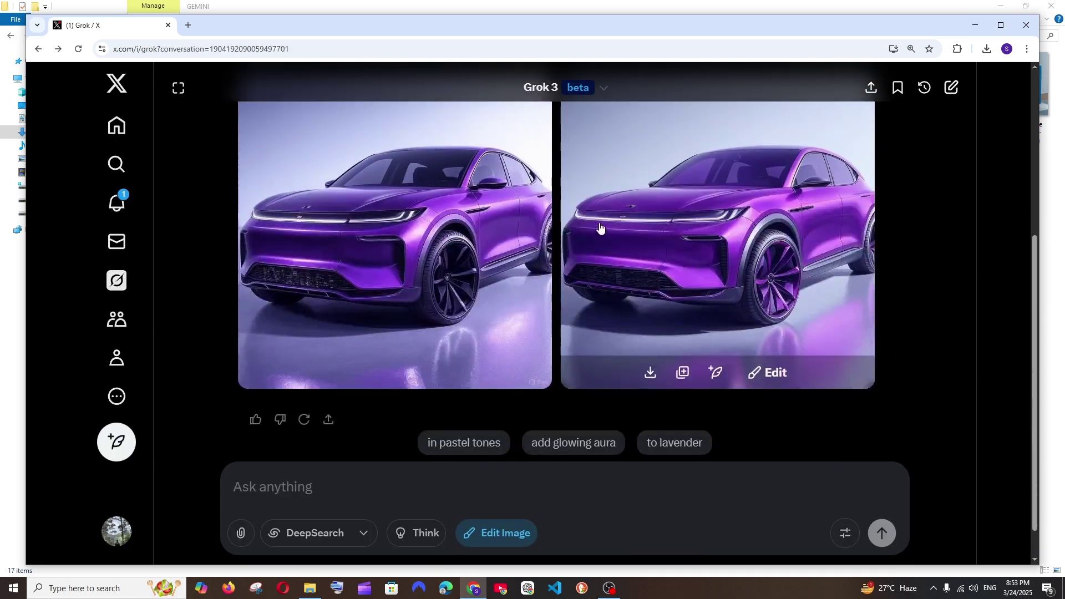
pyautogui.click(414, 232)
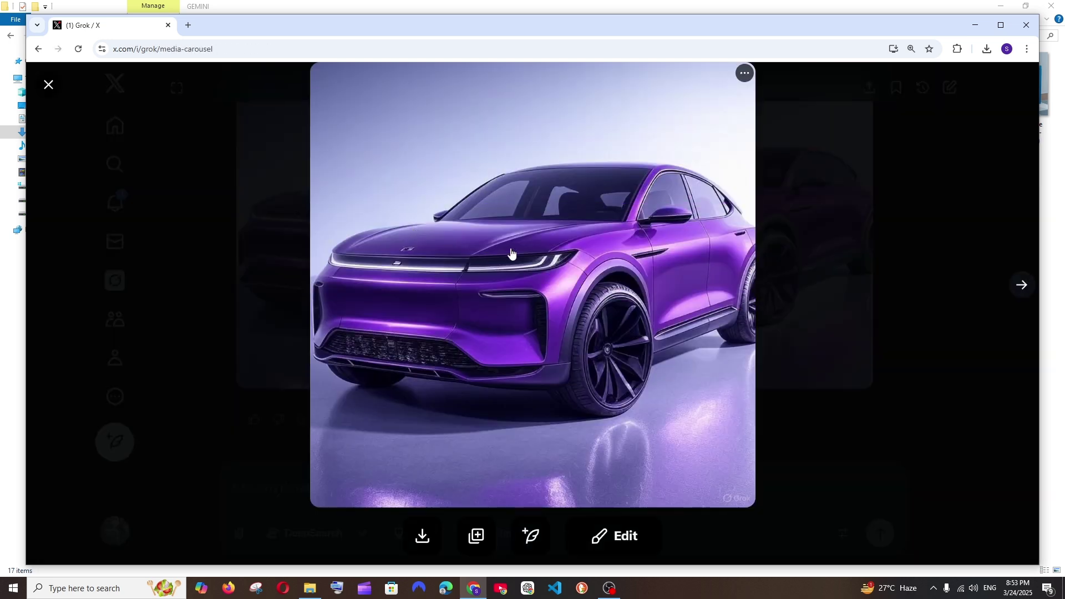
pyautogui.click(1021, 284)
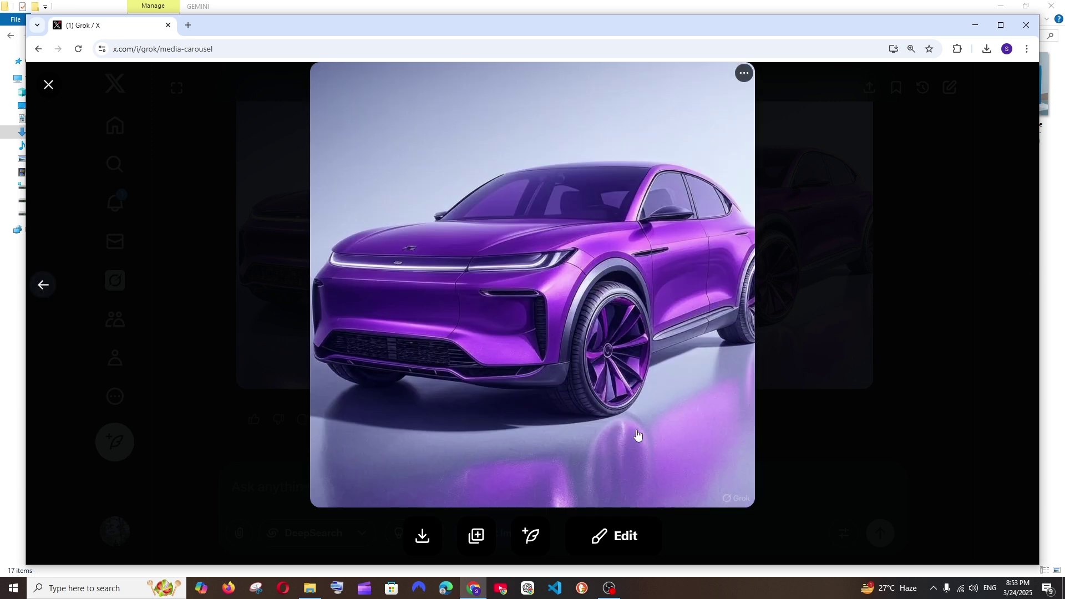
pyautogui.click(838, 294)
pyautogui.scroll(-1, 686, 286)
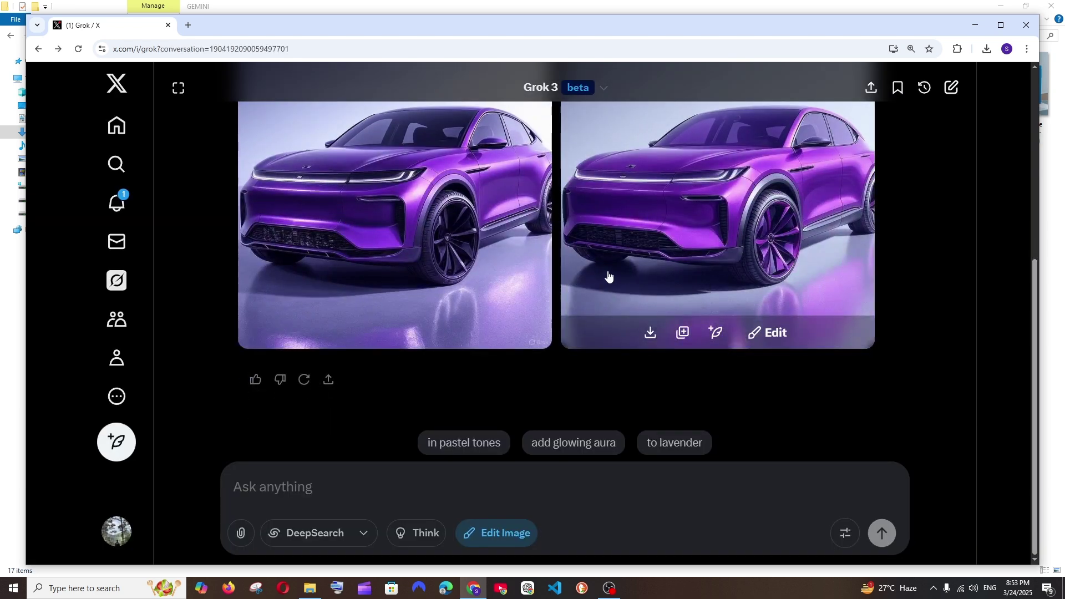
# - Switch the conversation to the wide layout and scroll through the results
pyautogui.click(178, 87)
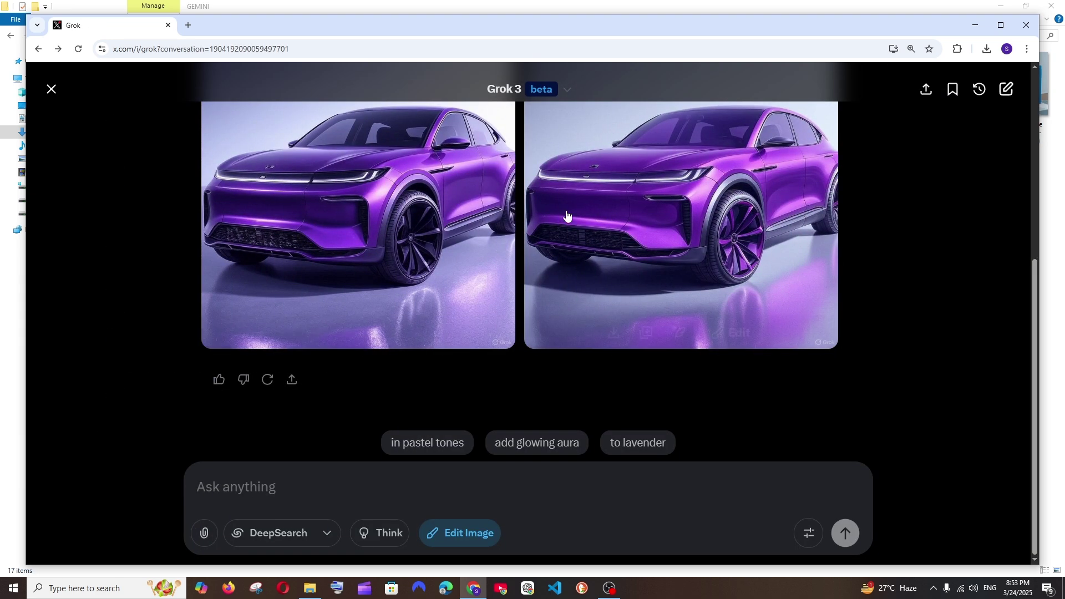
pyautogui.scroll(-2, 573, 281)
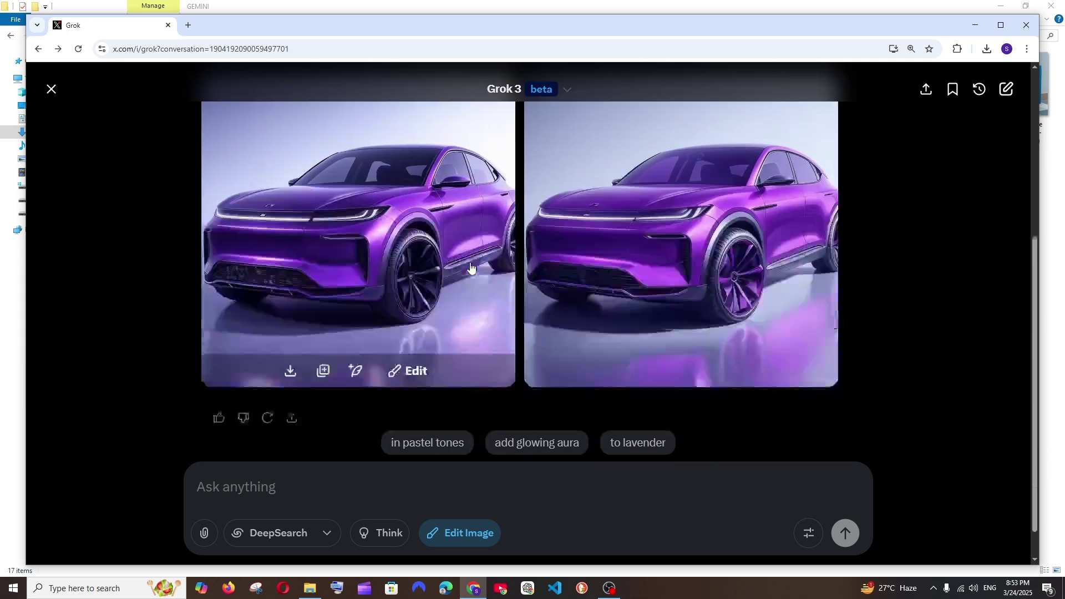
pyautogui.scroll(5, 625, 288)
pyautogui.scroll(-4, 625, 286)
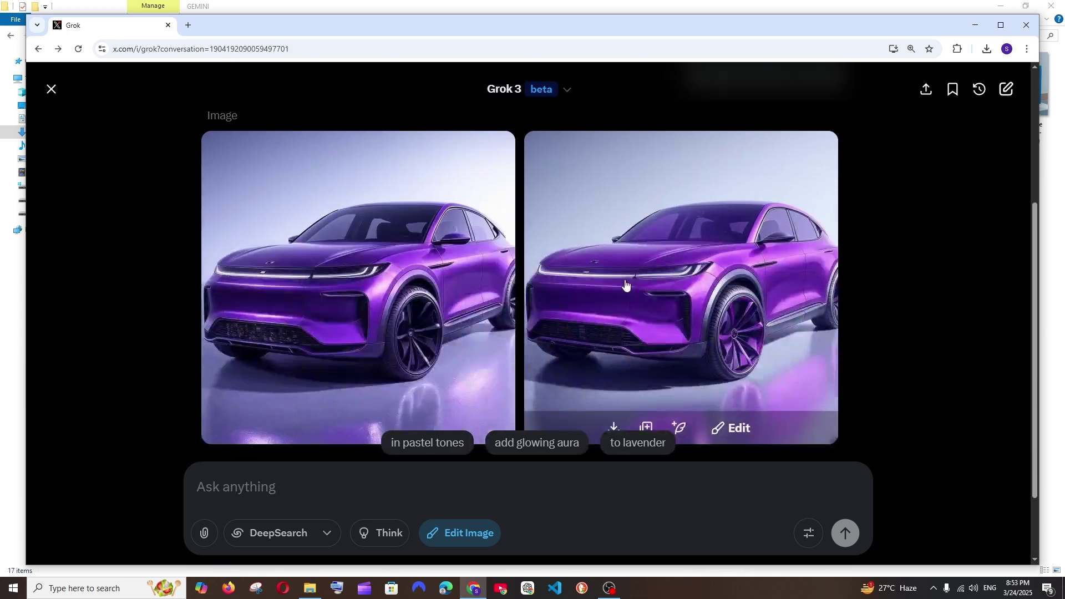
pyautogui.scroll(-1, 625, 285)
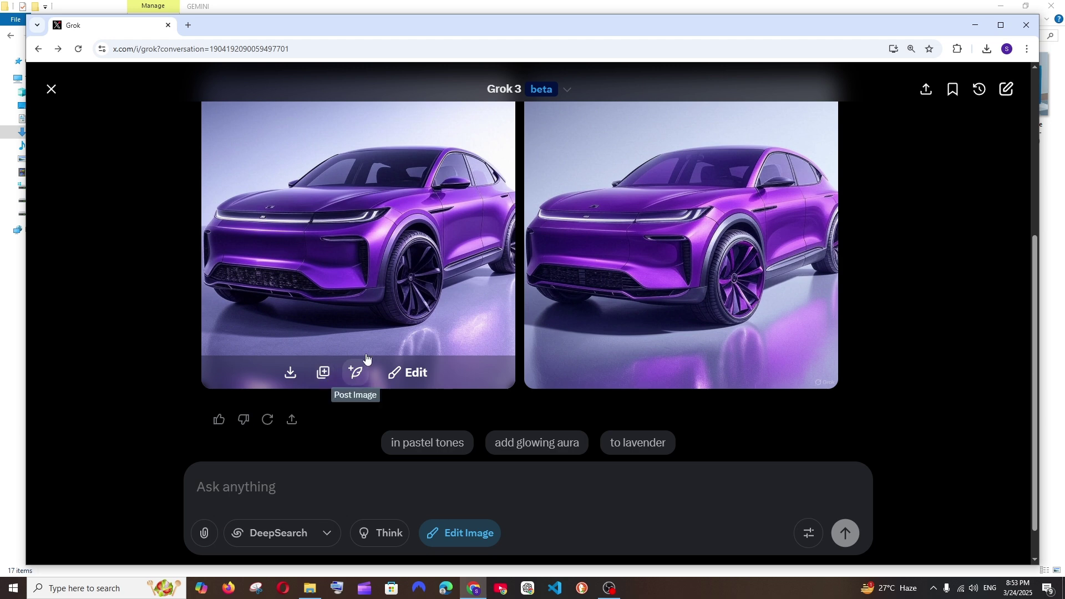
pyautogui.scroll(2, 385, 345)
pyautogui.scroll(-2, 385, 345)
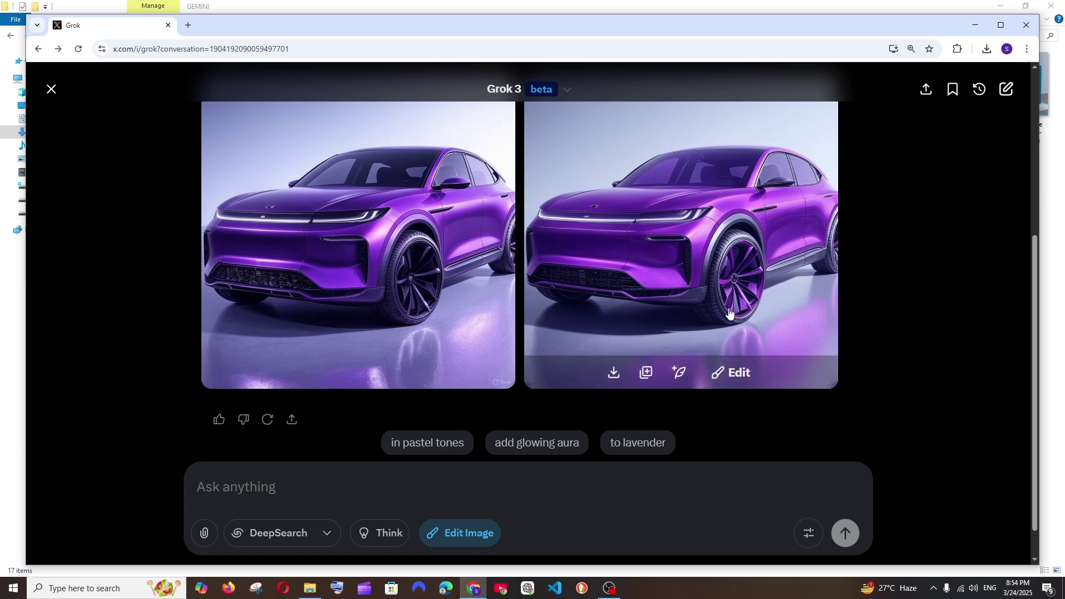
pyautogui.click(716, 377)
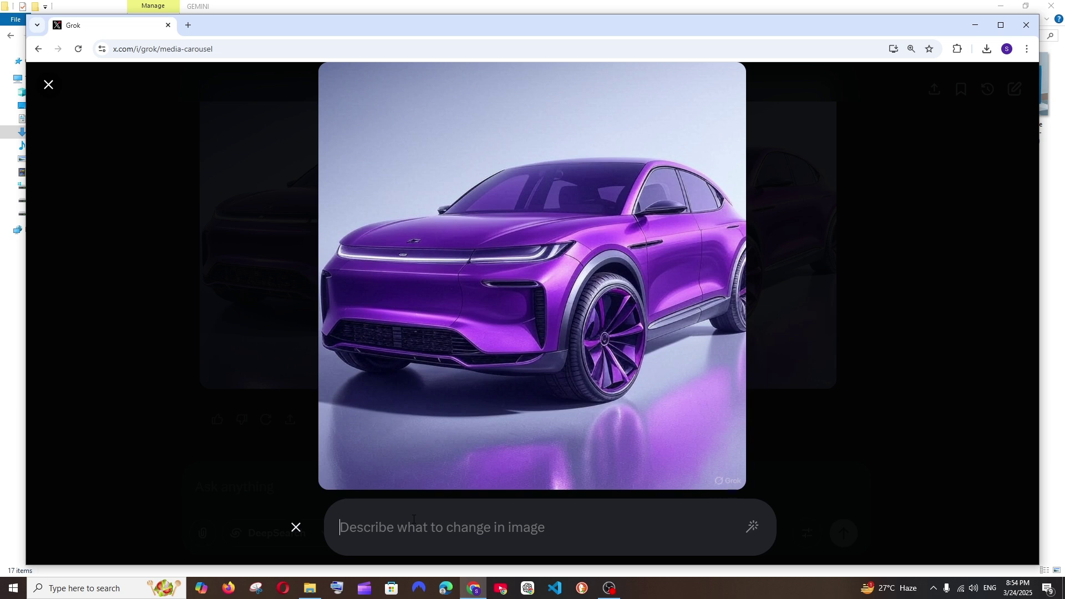
pyautogui.write('co')
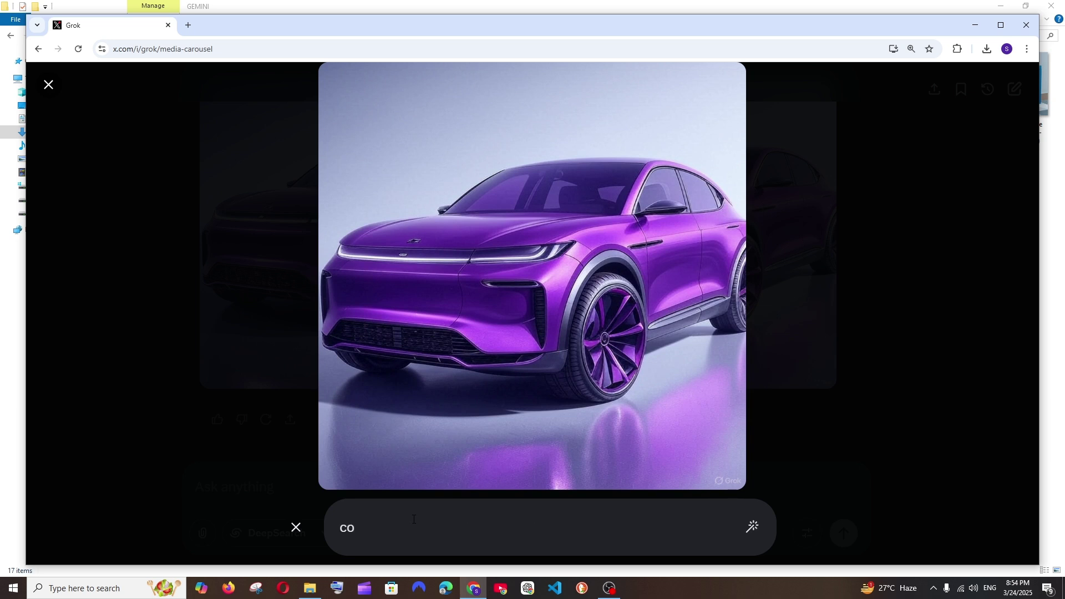
pyautogui.write('nvert this onto a  monster t')
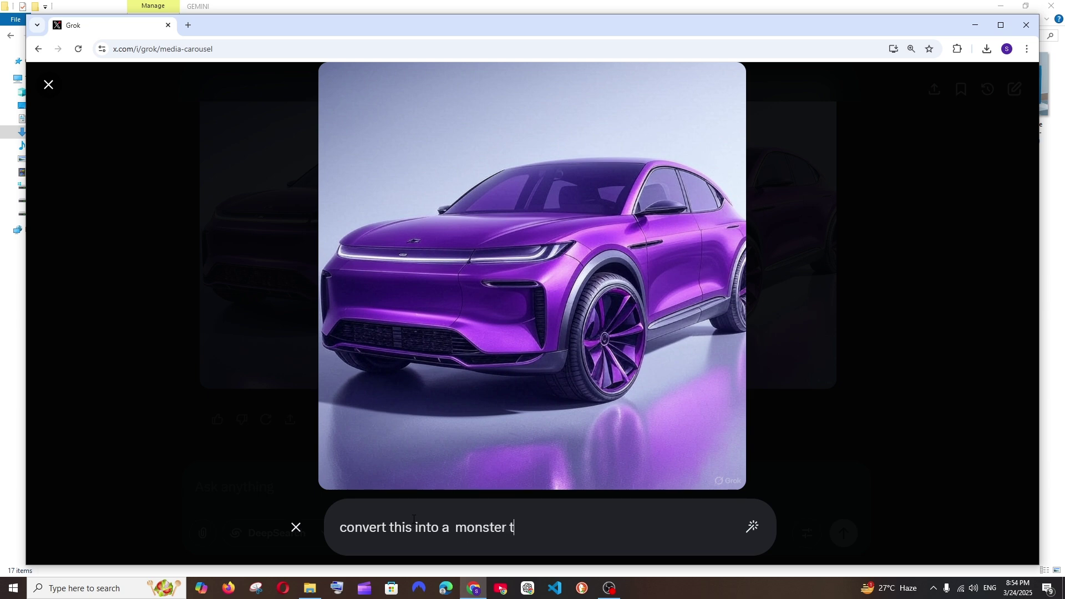
pyautogui.write('ru')
pyautogui.write('ck')
pyautogui.press('Return')
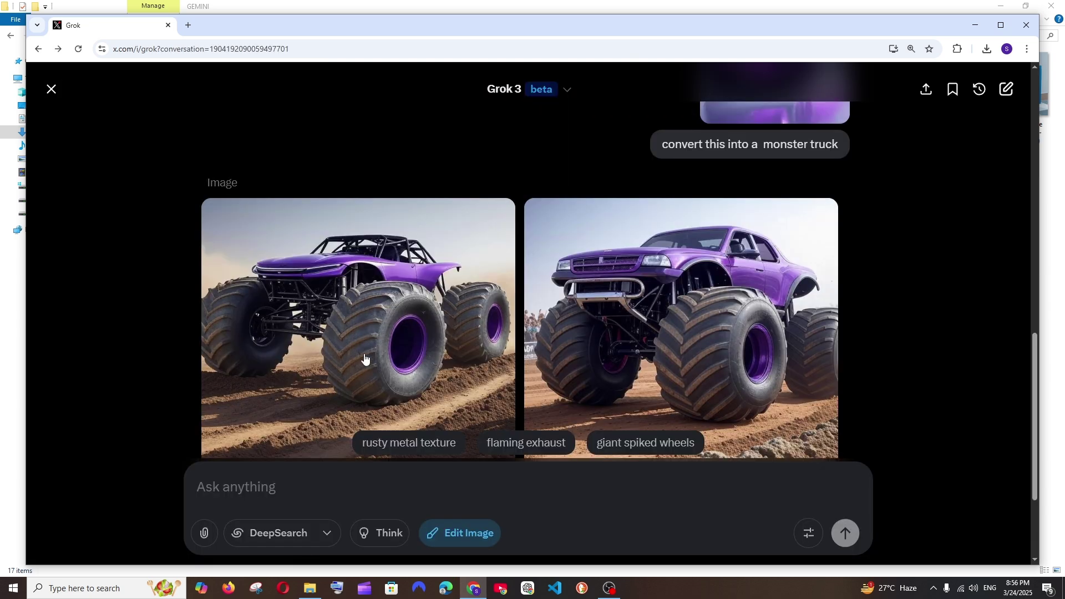
pyautogui.scroll(2, 364, 358)
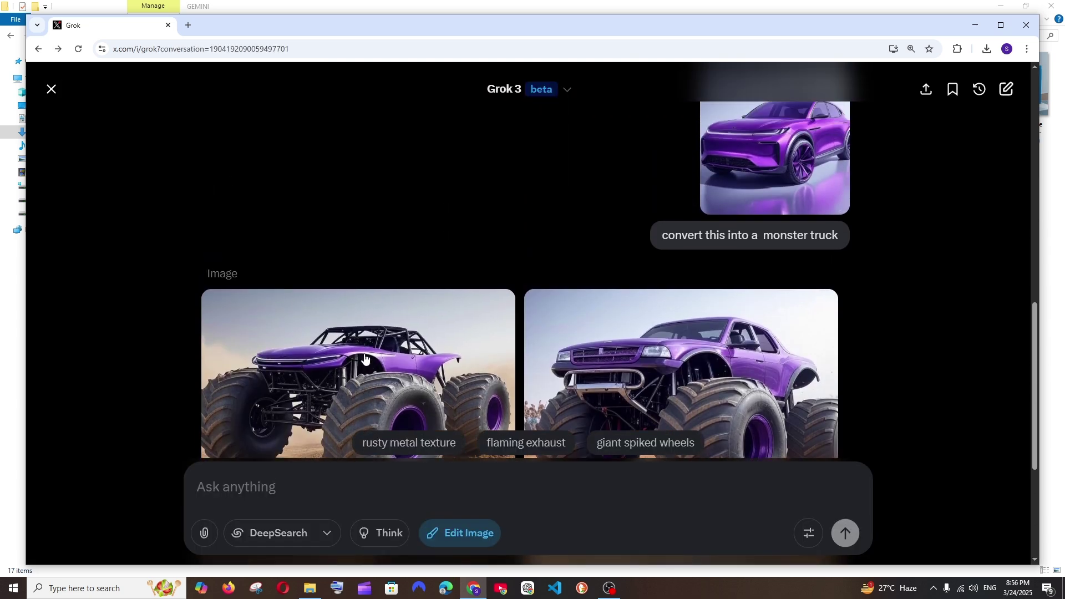
pyautogui.scroll(-1, 364, 357)
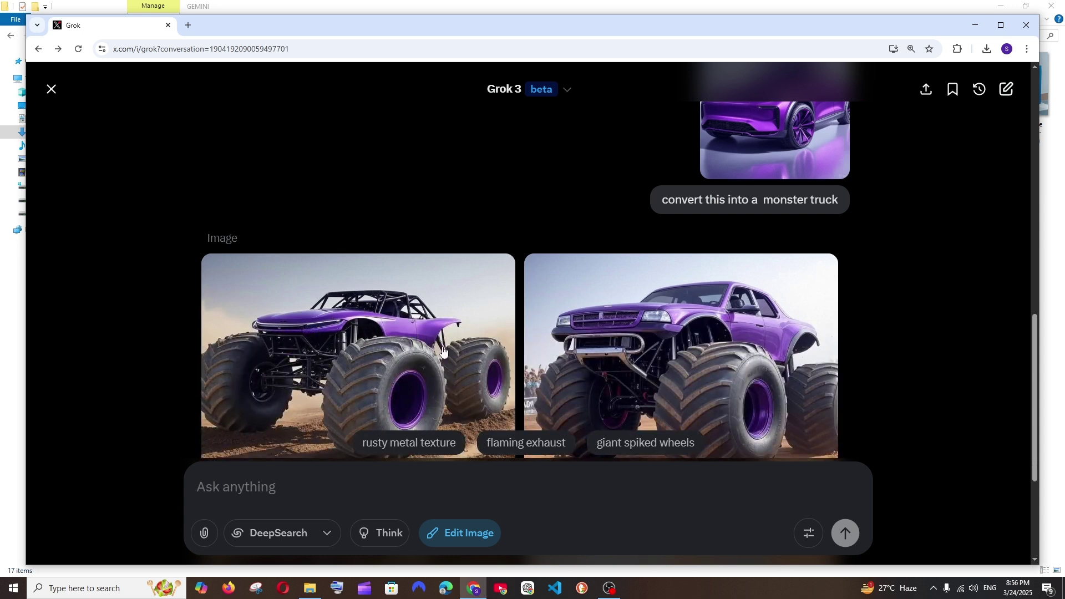
pyautogui.scroll(1, 676, 182)
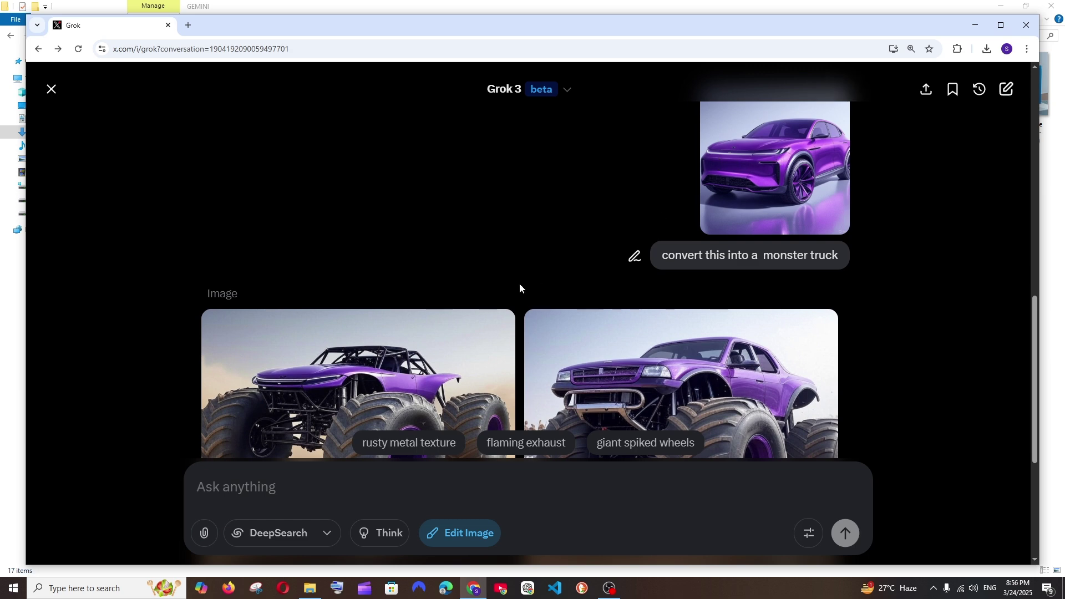
pyautogui.scroll(-2, 490, 266)
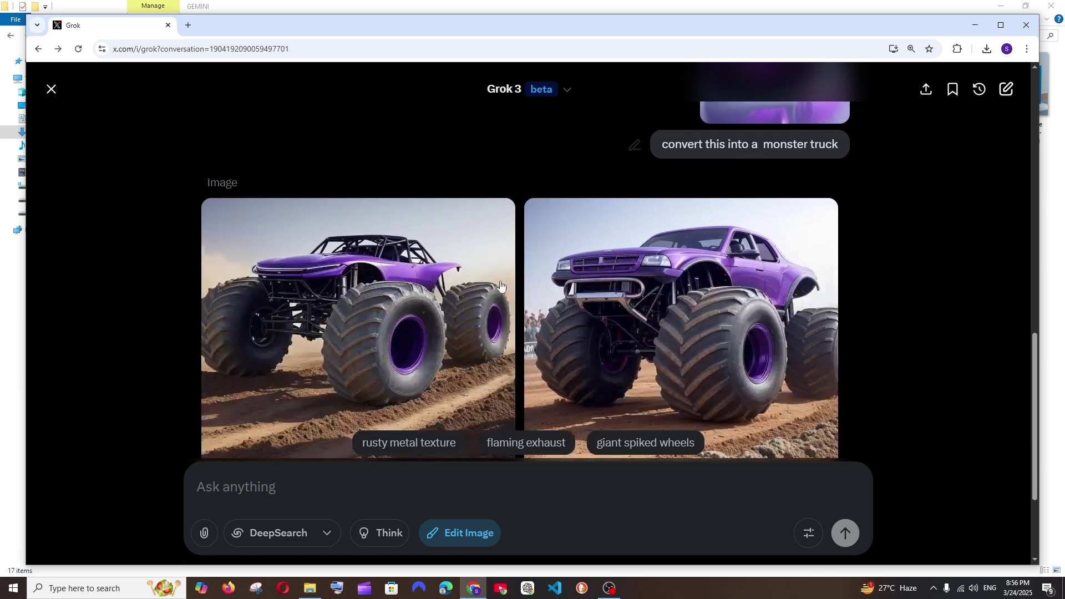
pyautogui.scroll(1, 484, 307)
pyautogui.scroll(1, 485, 308)
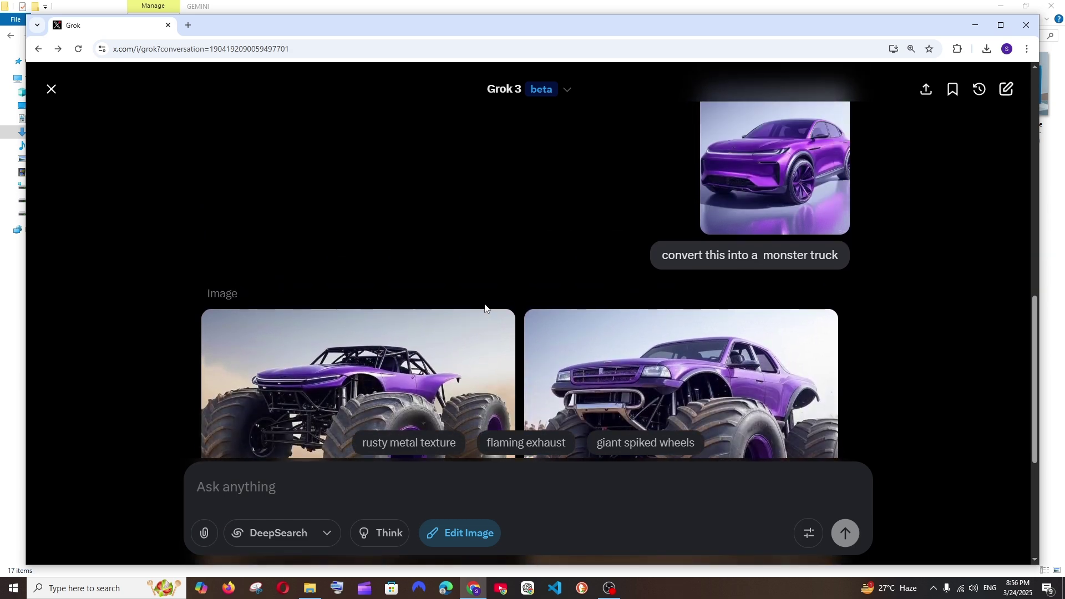
pyautogui.scroll(-1, 482, 304)
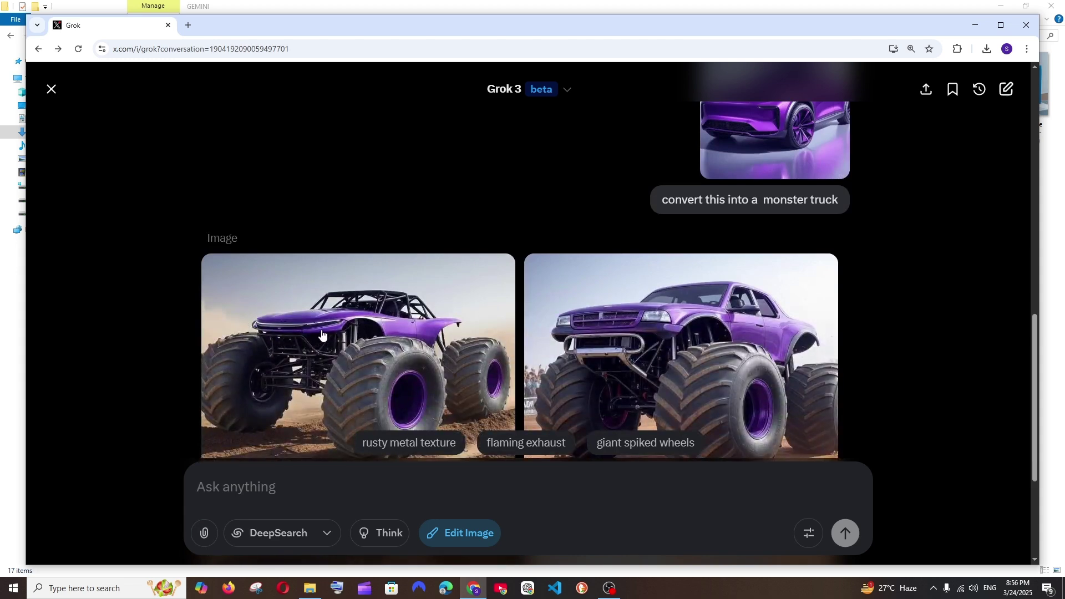
pyautogui.scroll(2, 397, 348)
pyautogui.click(746, 218)
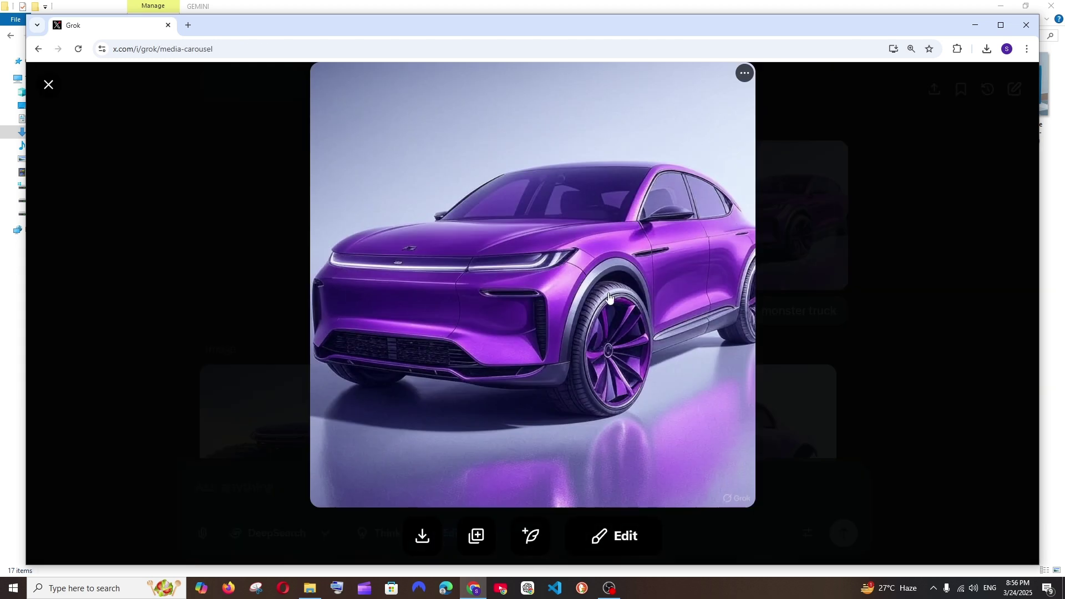
pyautogui.press('Escape')
pyautogui.scroll(-2, 668, 340)
pyautogui.click(667, 340)
pyautogui.click(848, 274)
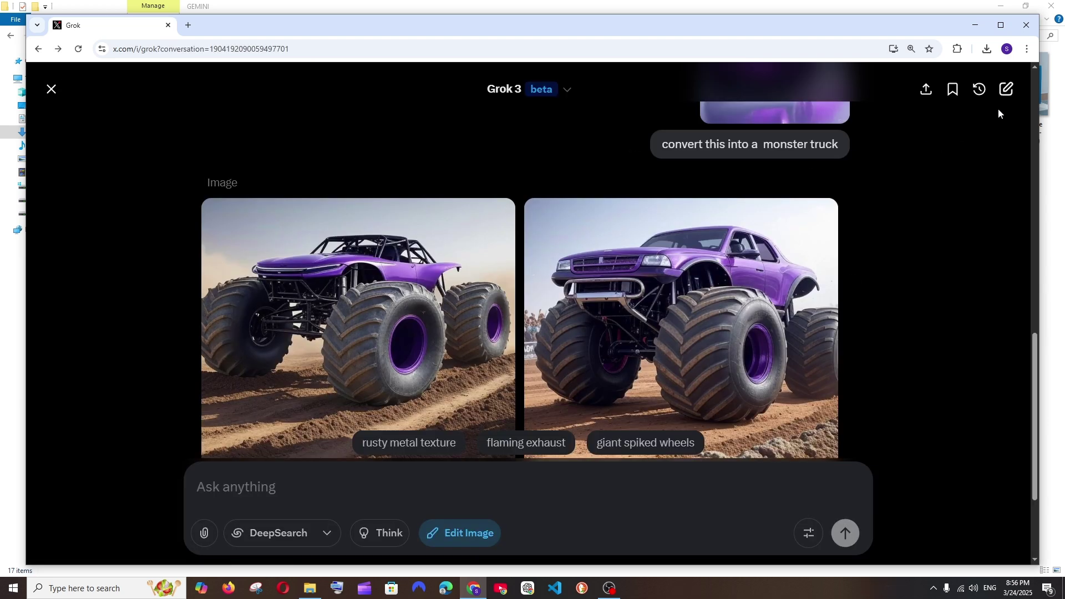
# - In a new chat, attach the pink sofa image and type 'add this in a living'
pyautogui.click(1005, 89)
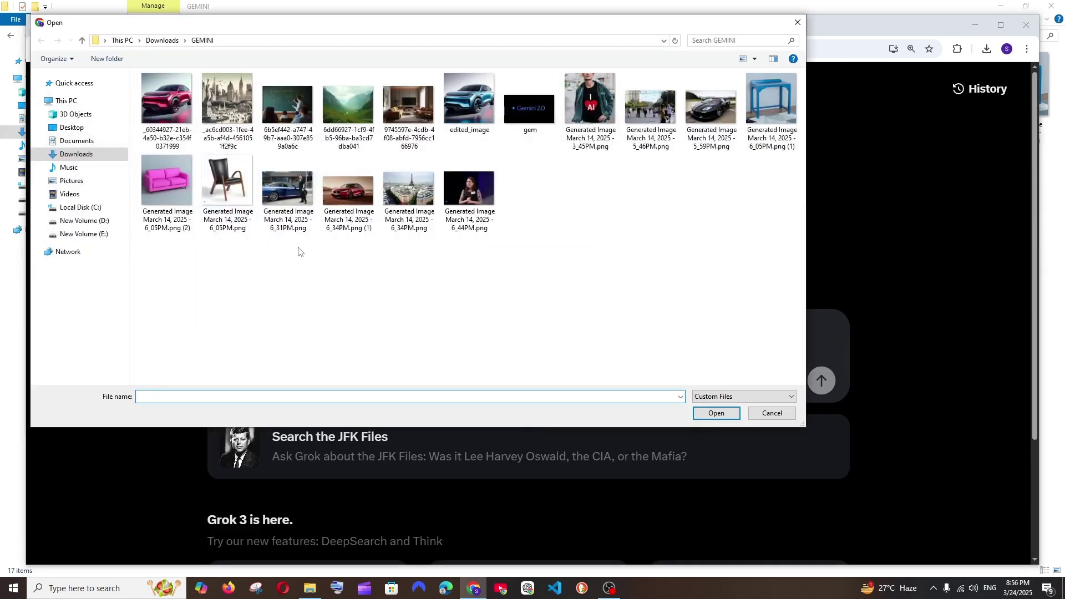
pyautogui.click(172, 215)
pyautogui.click(716, 413)
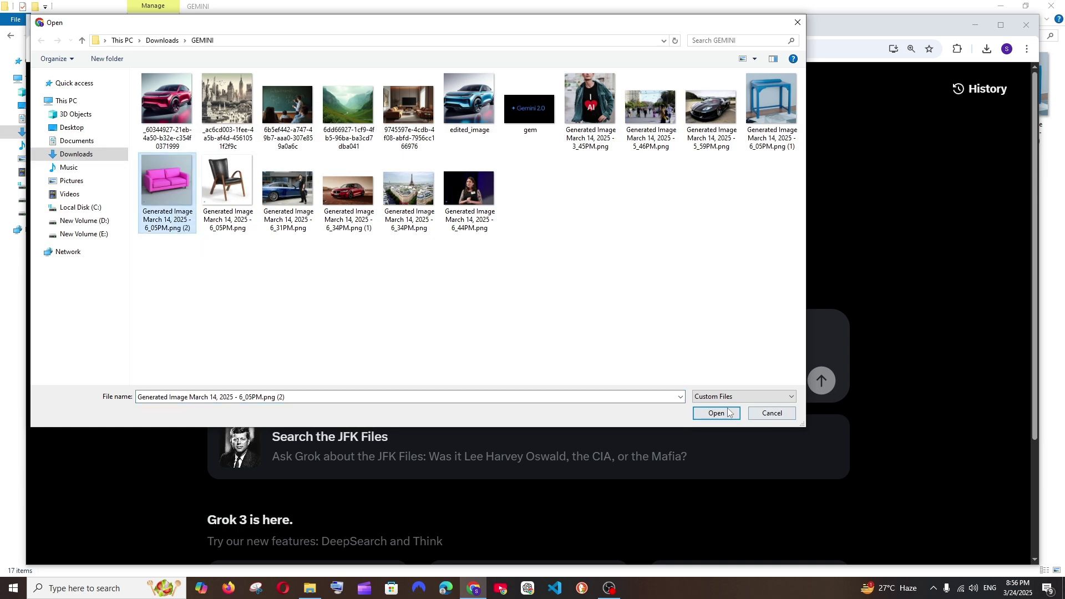
pyautogui.write('add t')
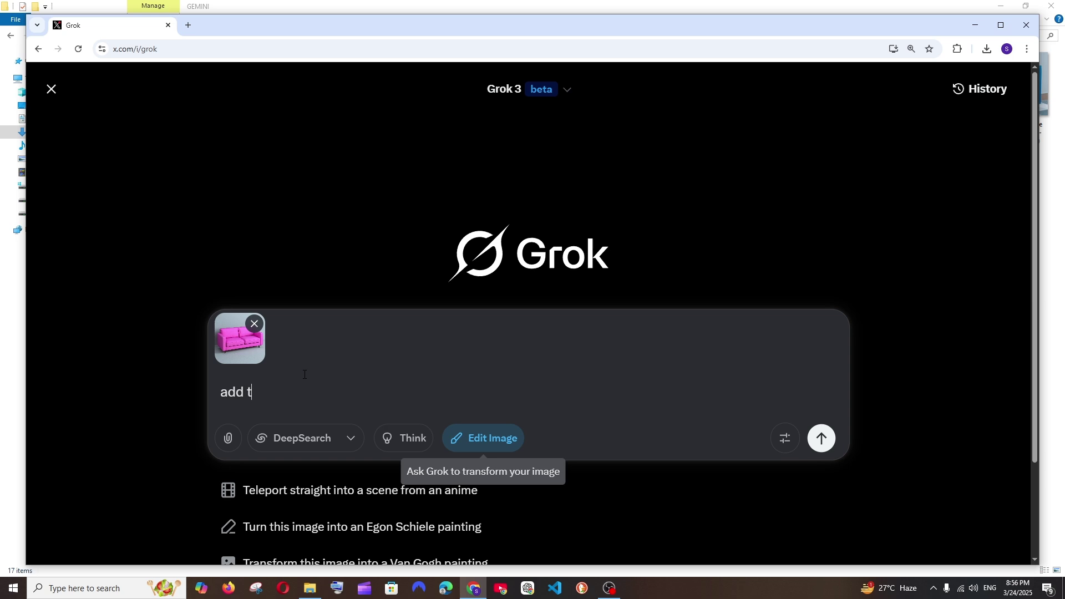
pyautogui.write('his in a living room')
# - Send the living-room request, preview both sofa results and the original, then start a new chat
pyautogui.click(820, 437)
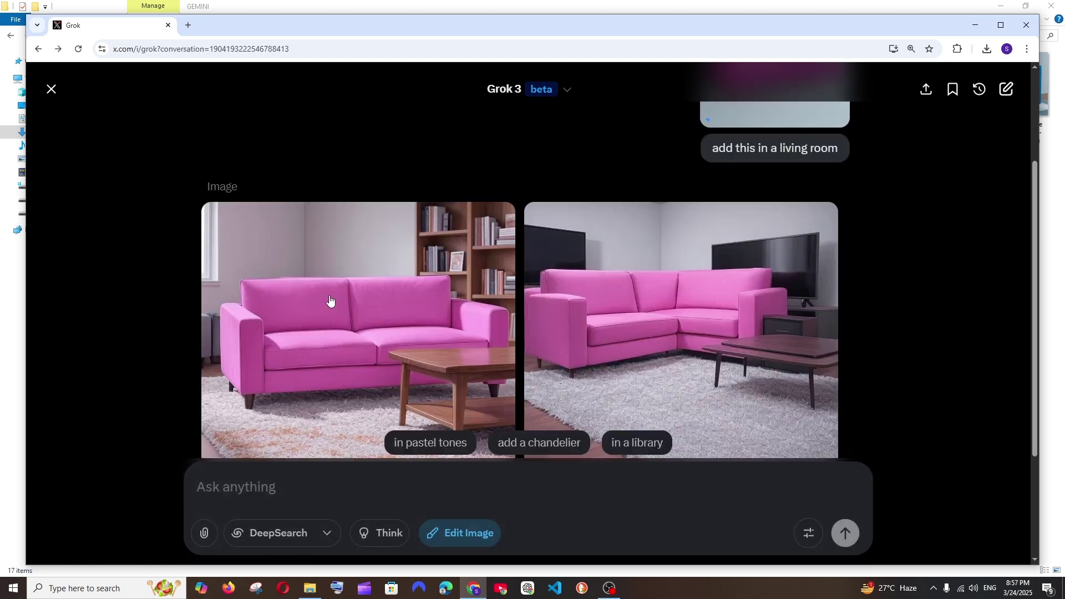
pyautogui.scroll(-1, 329, 300)
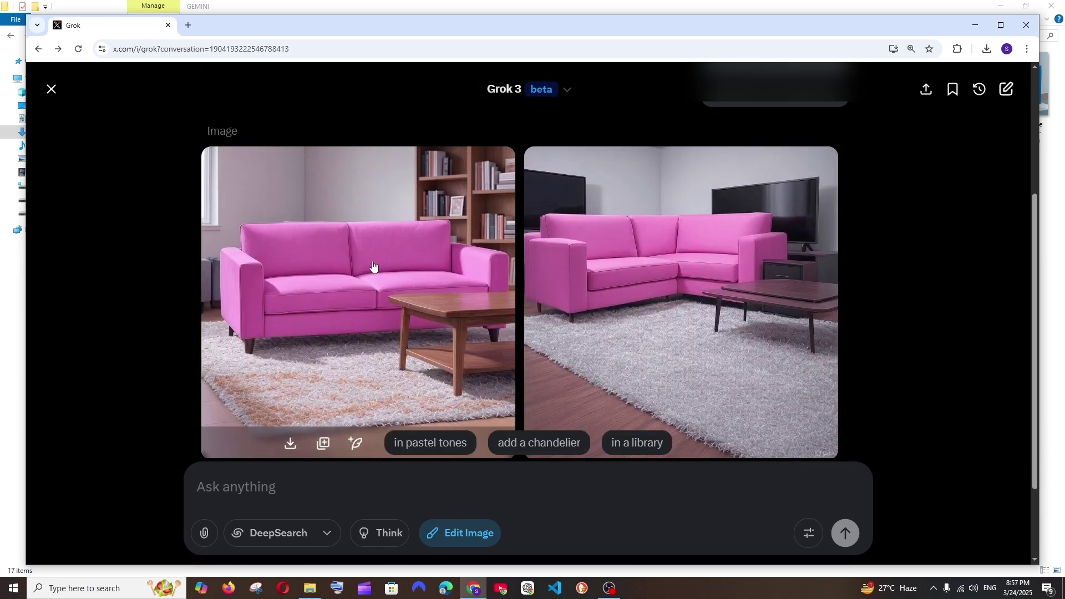
pyautogui.click(373, 268)
pyautogui.click(1024, 286)
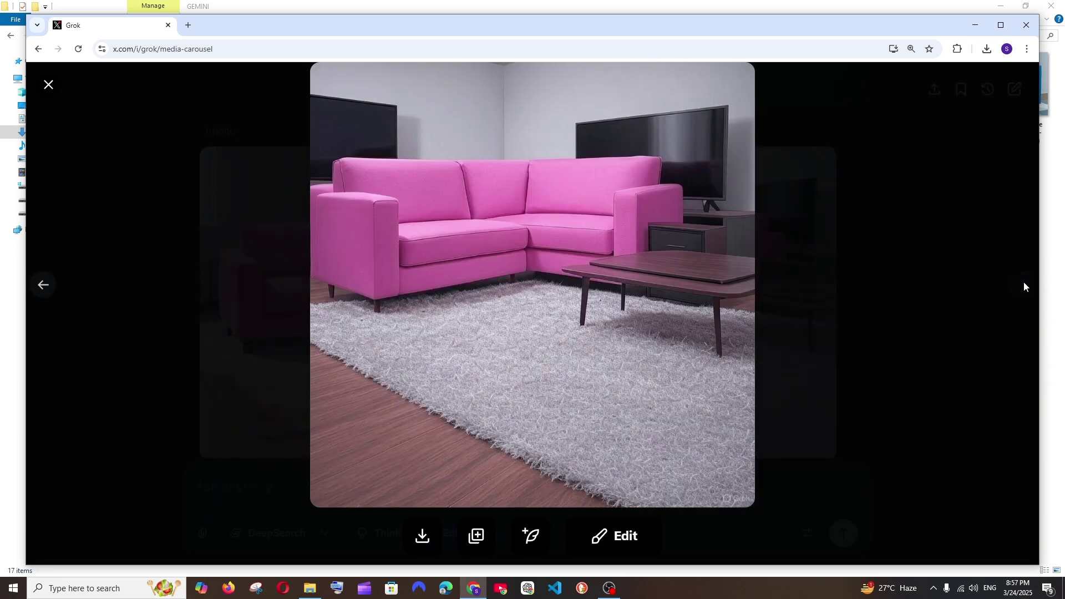
pyautogui.click(782, 300)
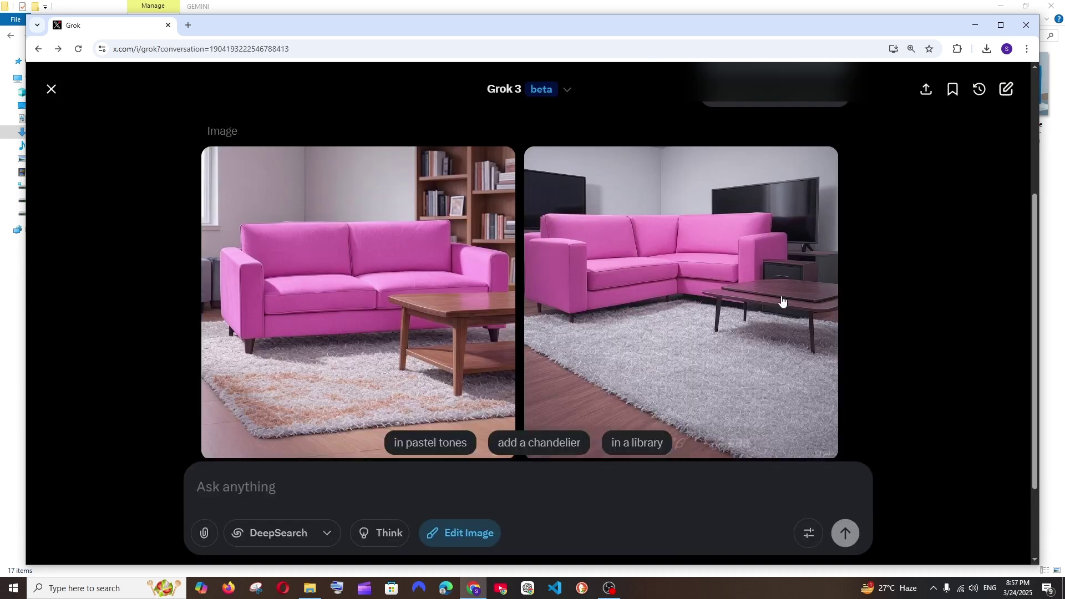
pyautogui.click(804, 233)
pyautogui.click(825, 257)
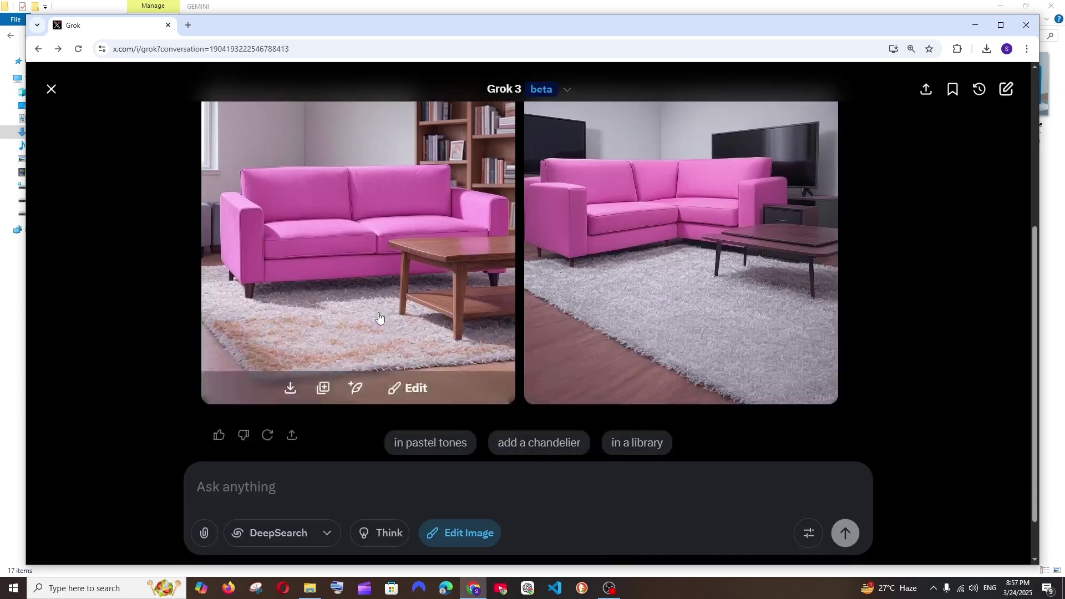
pyautogui.click(1006, 90)
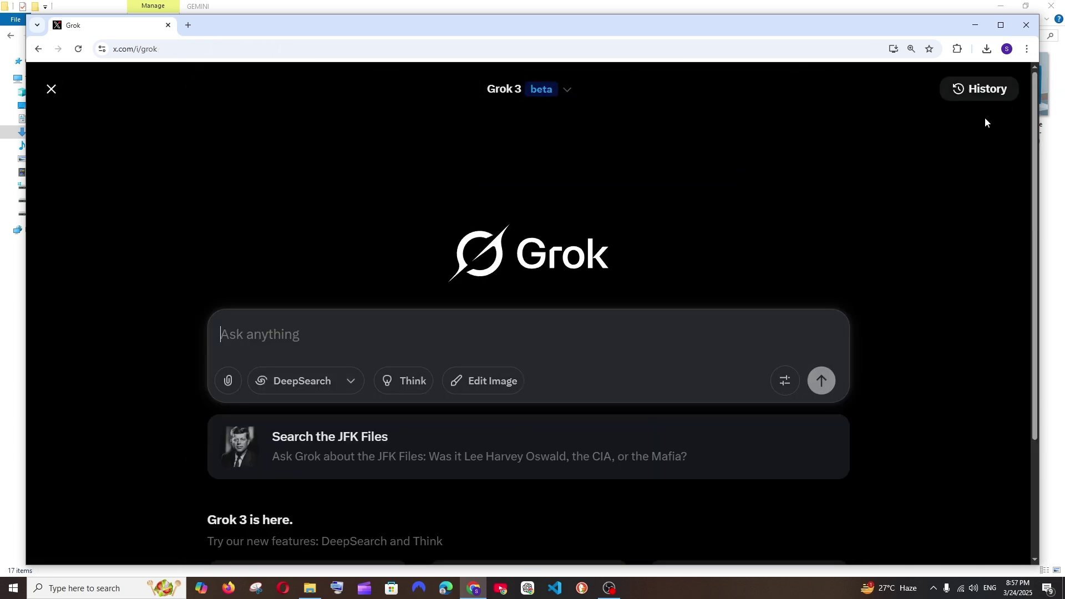
# - Open the file picker and select the pink sofa and black chair images
pyautogui.click(481, 382)
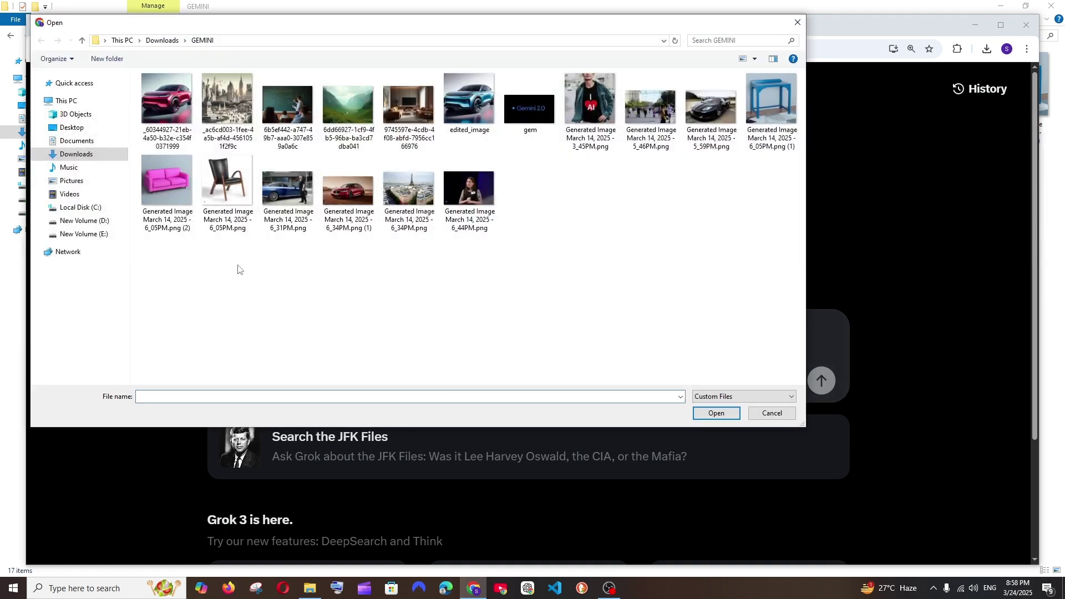
pyautogui.click(161, 205)
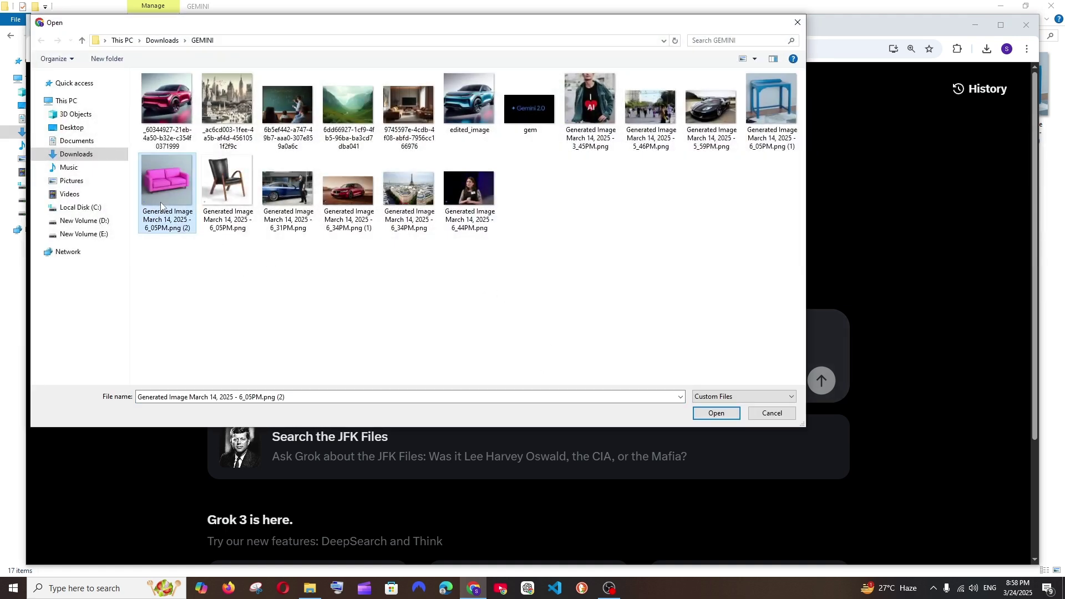
pyautogui.click(224, 203)
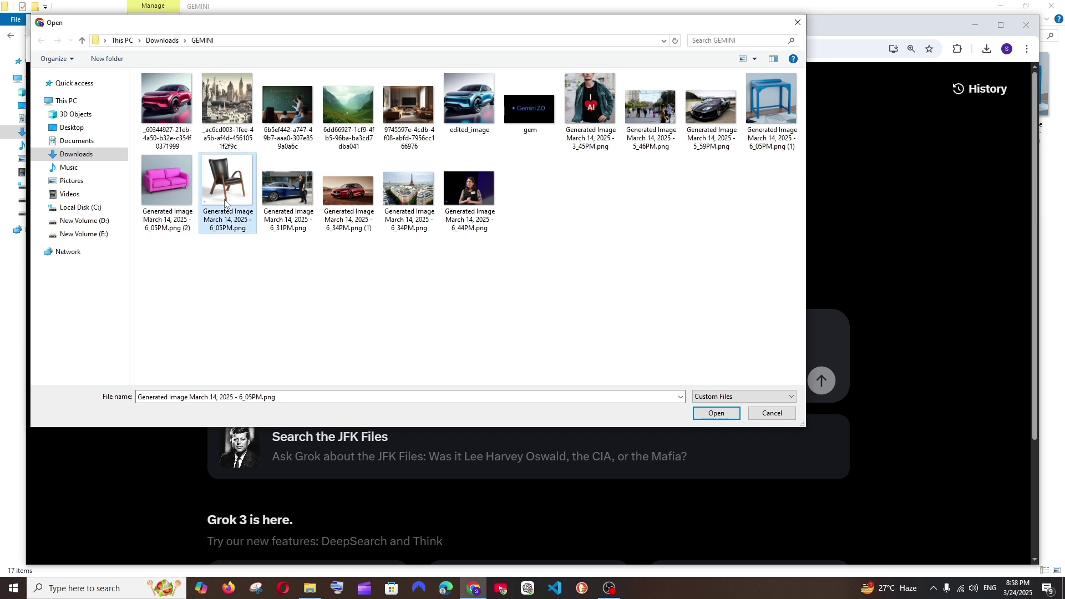
pyautogui.click(166, 188)
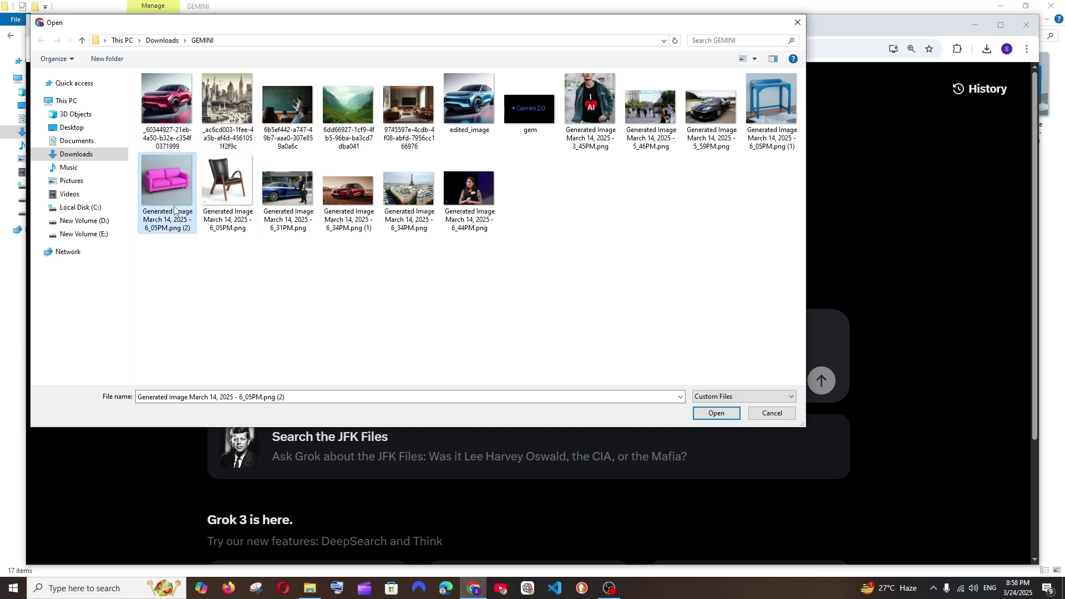
pyautogui.click(227, 188)
pyautogui.click(778, 132)
pyautogui.click(225, 222)
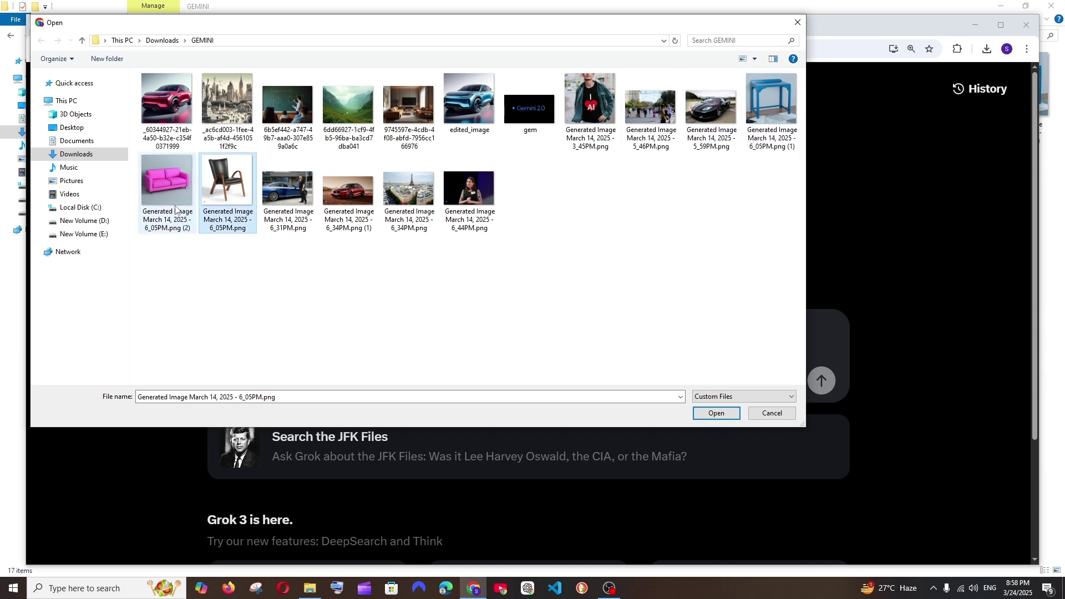
pyautogui.click(175, 206)
pyautogui.click(235, 217)
pyautogui.click(166, 189)
pyautogui.click(212, 193)
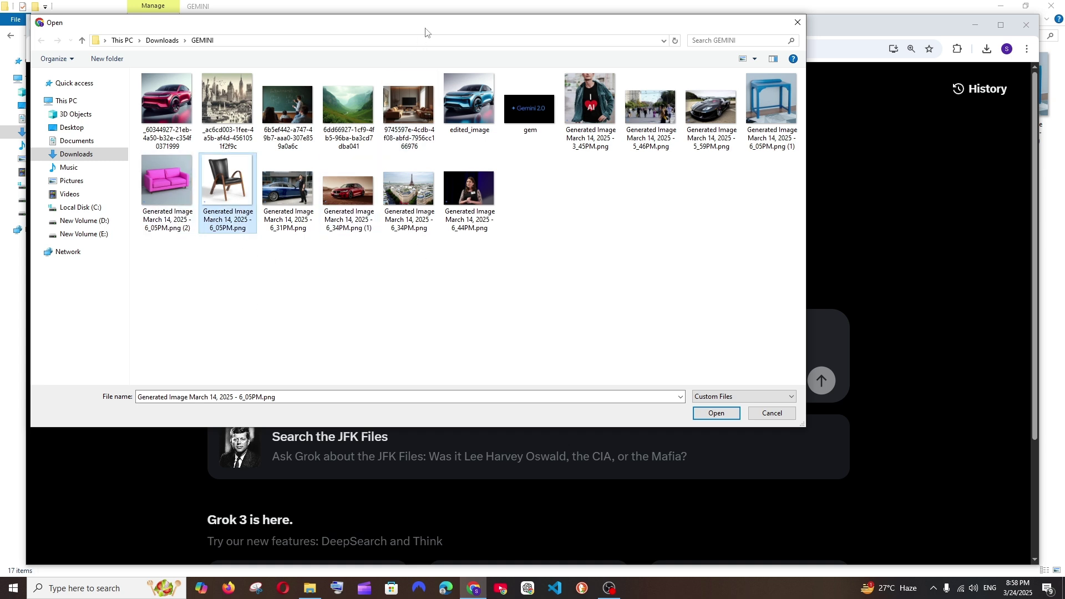
# - Drag the pink sofa and black chair images onto the Grok prompt box
pyautogui.moveTo(424, 26); pyautogui.dragTo(398, 34)
pyautogui.moveTo(157, 171); pyautogui.dragTo(810, 355)
pyautogui.moveTo(200, 189); pyautogui.dragTo(811, 374)
pyautogui.moveTo(682, 30); pyautogui.dragTo(413, 541)
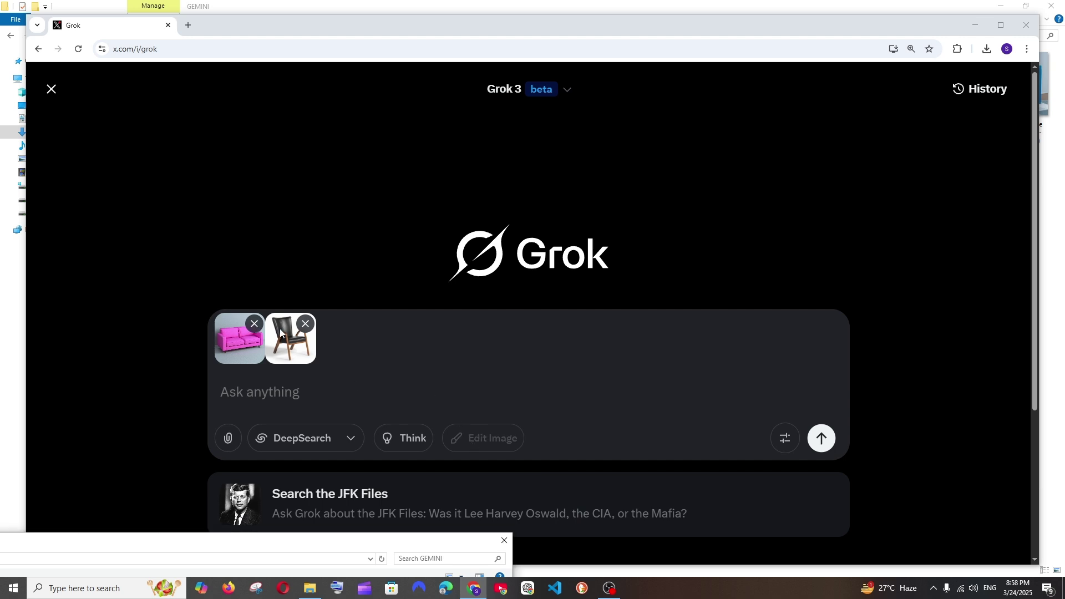
# - Close the file picker, remove both attachments, and switch to the GEMINI downloads folder
pyautogui.click(505, 552)
pyautogui.click(771, 165)
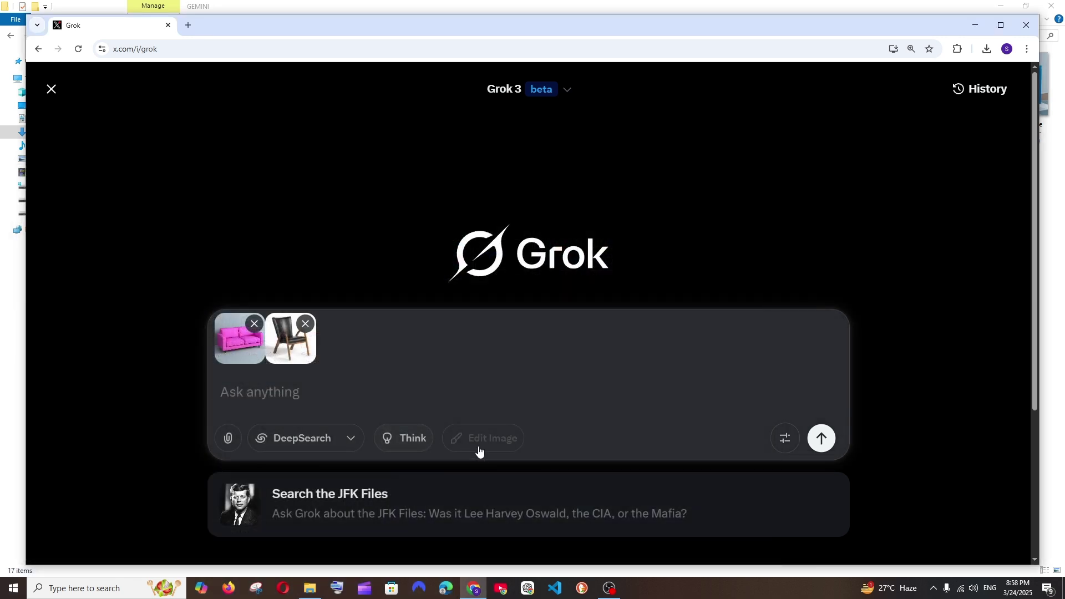
pyautogui.click(254, 324)
pyautogui.click(255, 323)
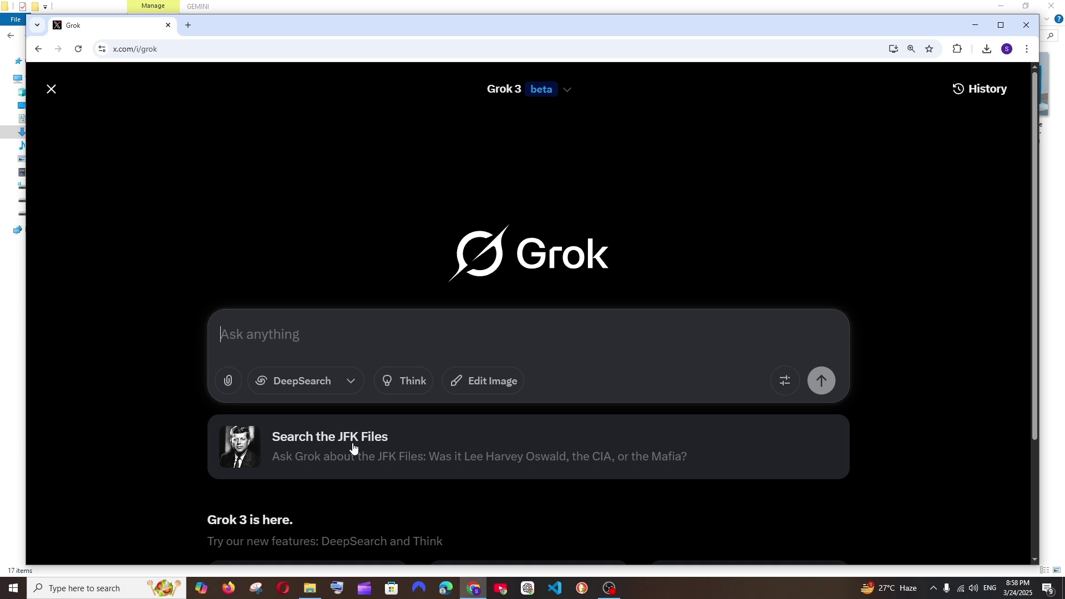
pyautogui.click(309, 588)
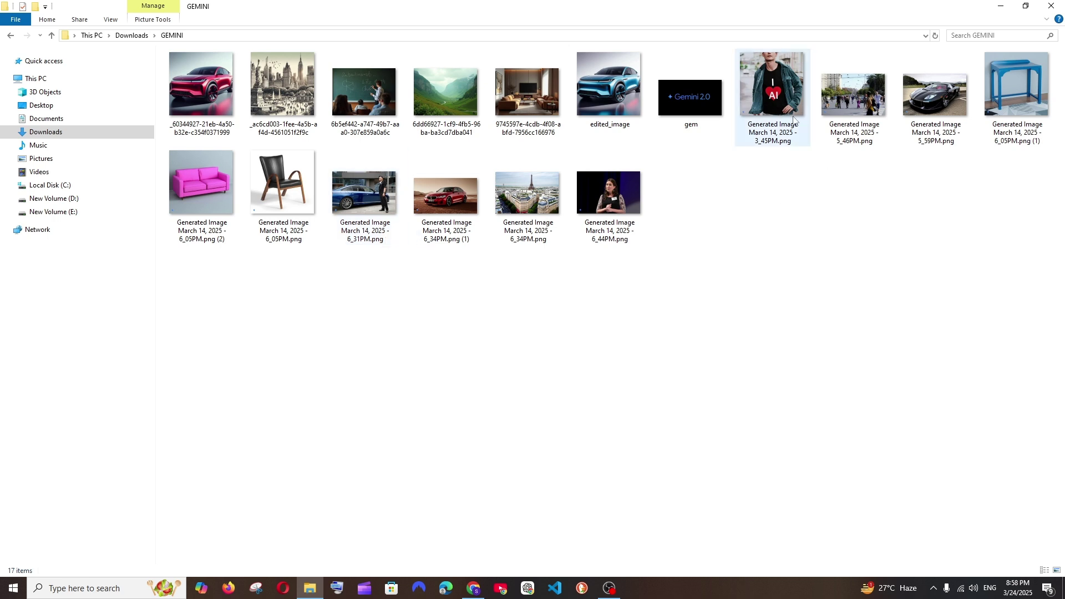
# - Attach the AI t-shirt photo and ask Grok to change the shirt text to Elon Musk
pyautogui.click(996, 12)
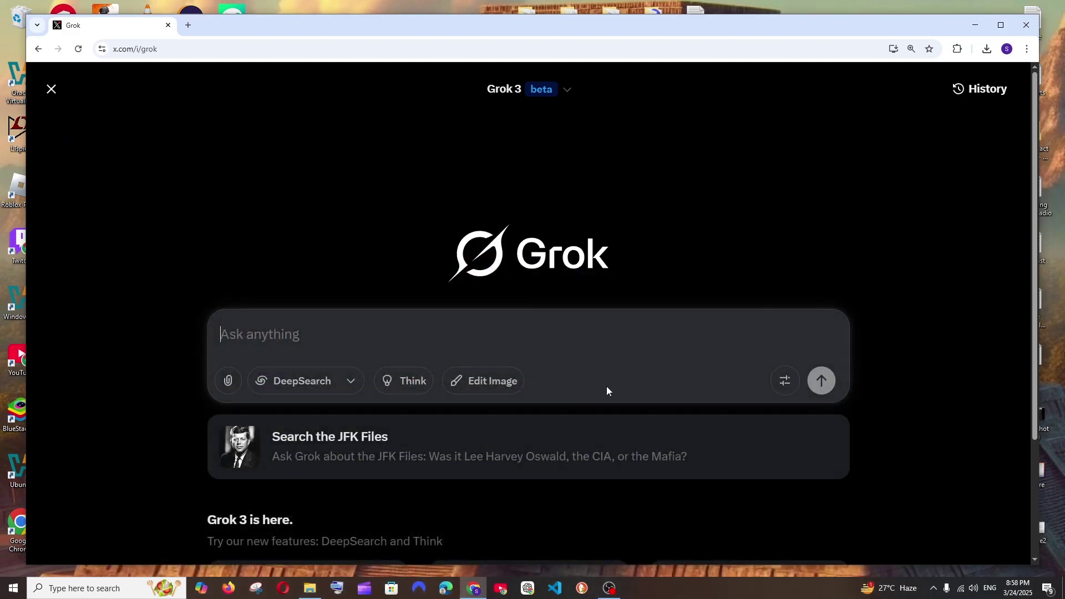
pyautogui.click(444, 380)
pyautogui.click(564, 244)
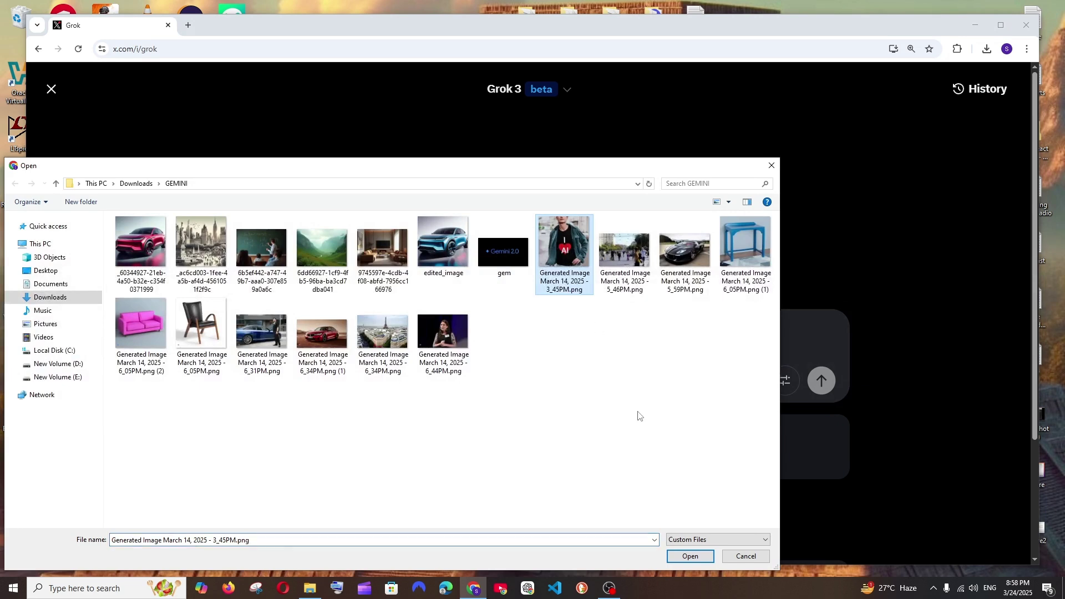
pyautogui.click(690, 557)
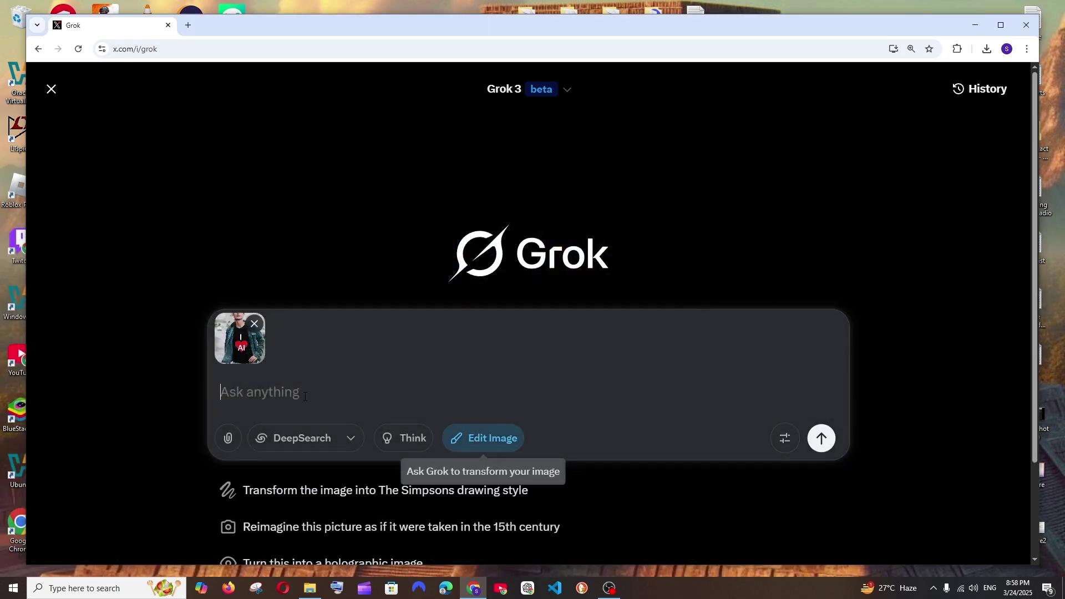
pyautogui.write('chg')
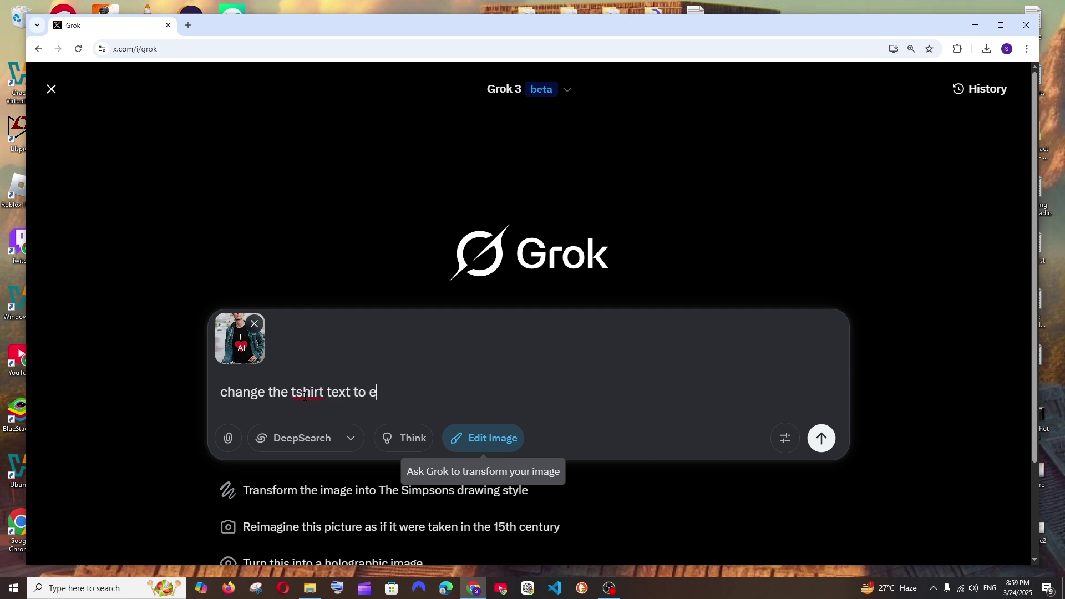
pyautogui.write('ucx')
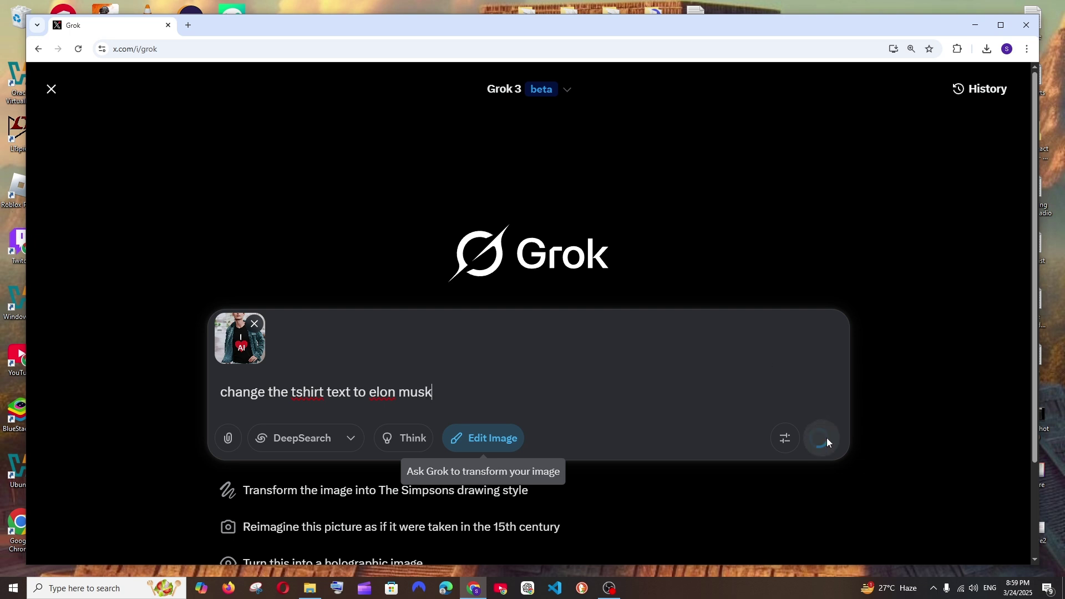
pyautogui.click(823, 438)
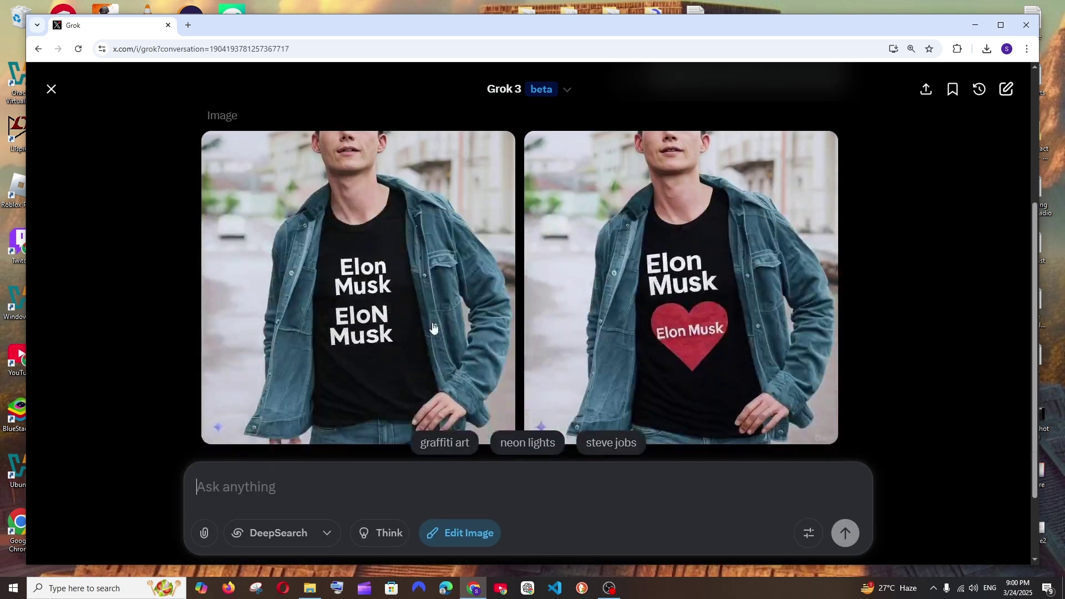
# - Scroll through the two Elon Musk t-shirt results
pyautogui.scroll(2, 584, 240)
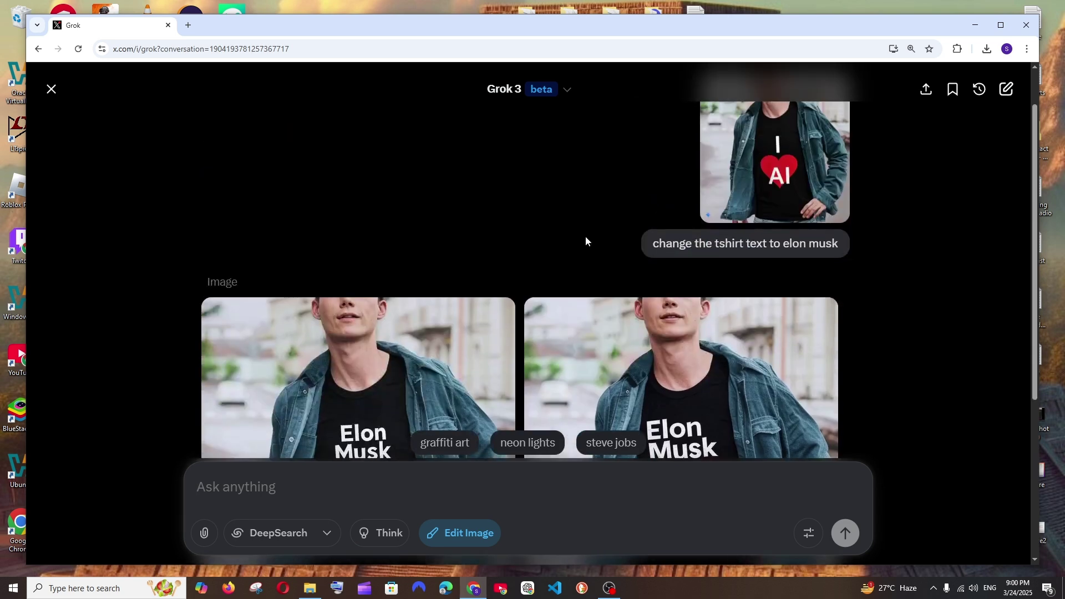
pyautogui.scroll(2, 509, 341)
pyautogui.scroll(2, 509, 341)
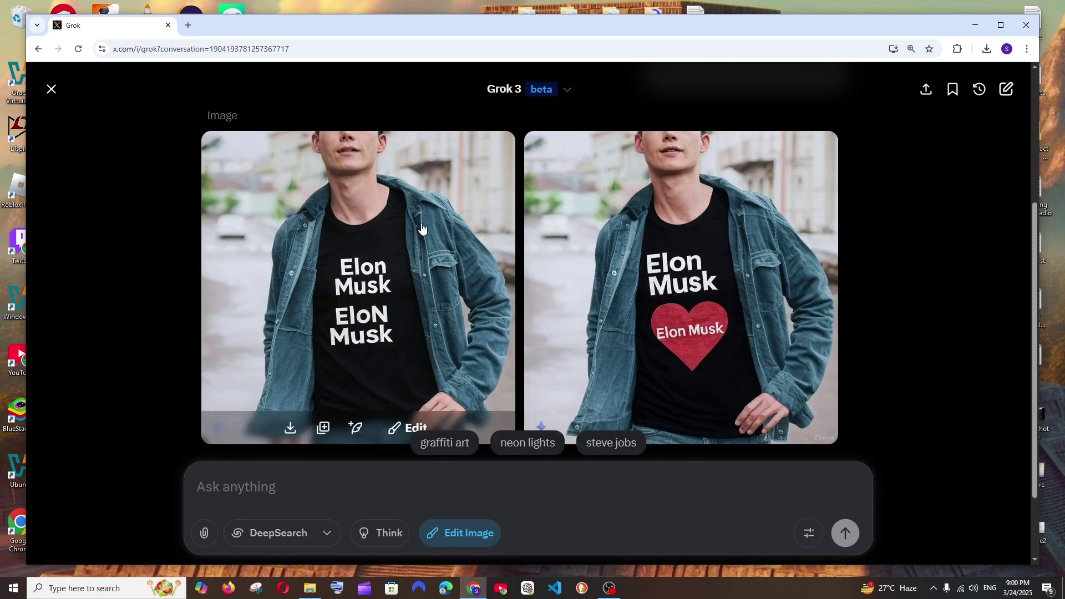
pyautogui.scroll(-2, 421, 387)
pyautogui.scroll(3, 358, 294)
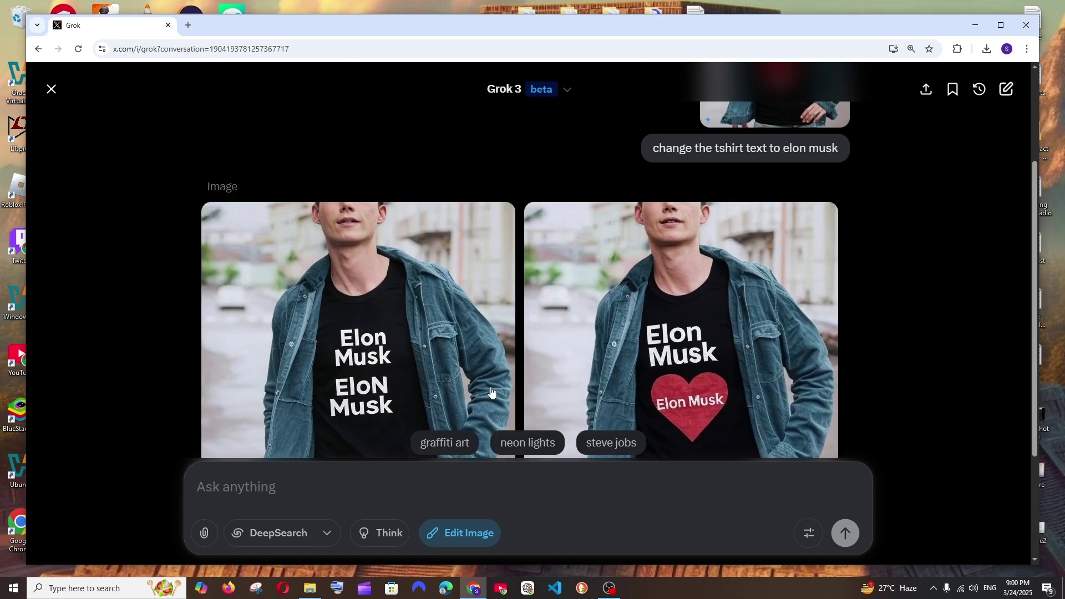
# - In a new chat, attach the black-and-white city sketch from Downloads > GEMINI and send 'colorize it'
pyautogui.click(1006, 89)
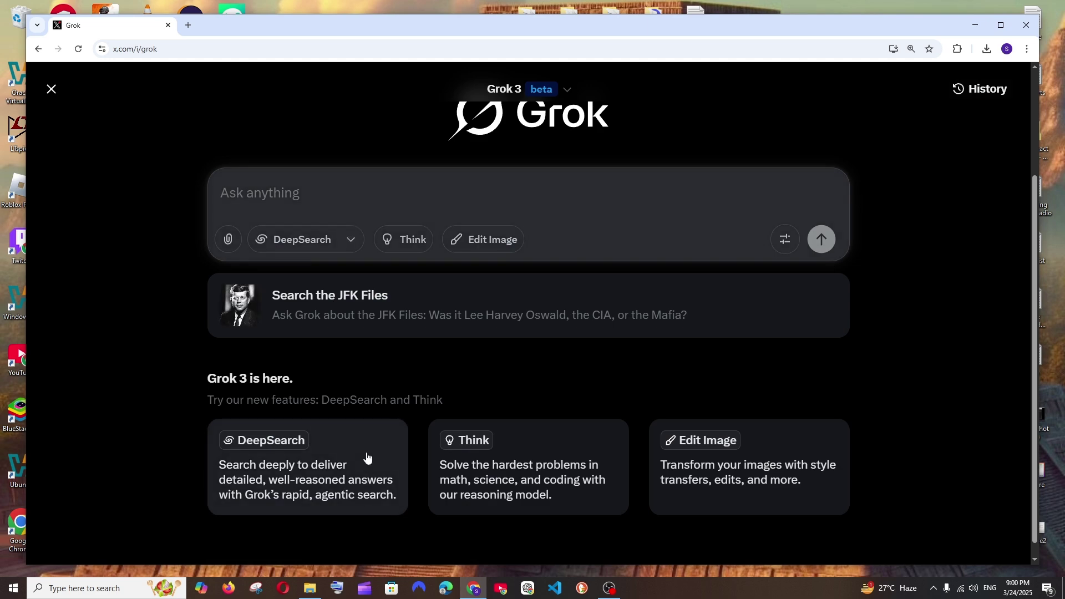
pyautogui.click(483, 239)
pyautogui.click(202, 262)
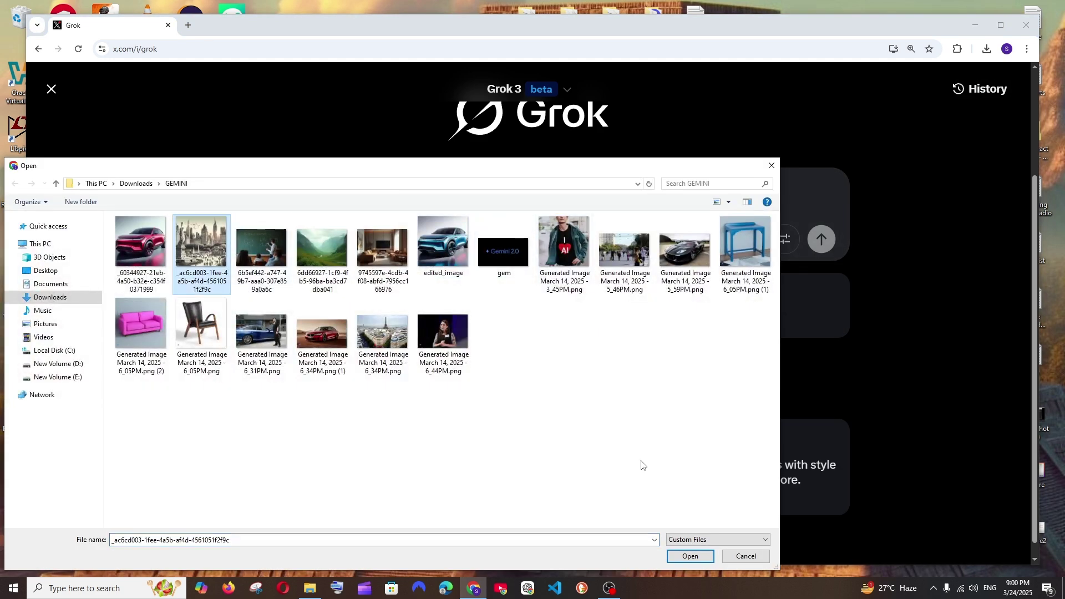
pyautogui.click(688, 555)
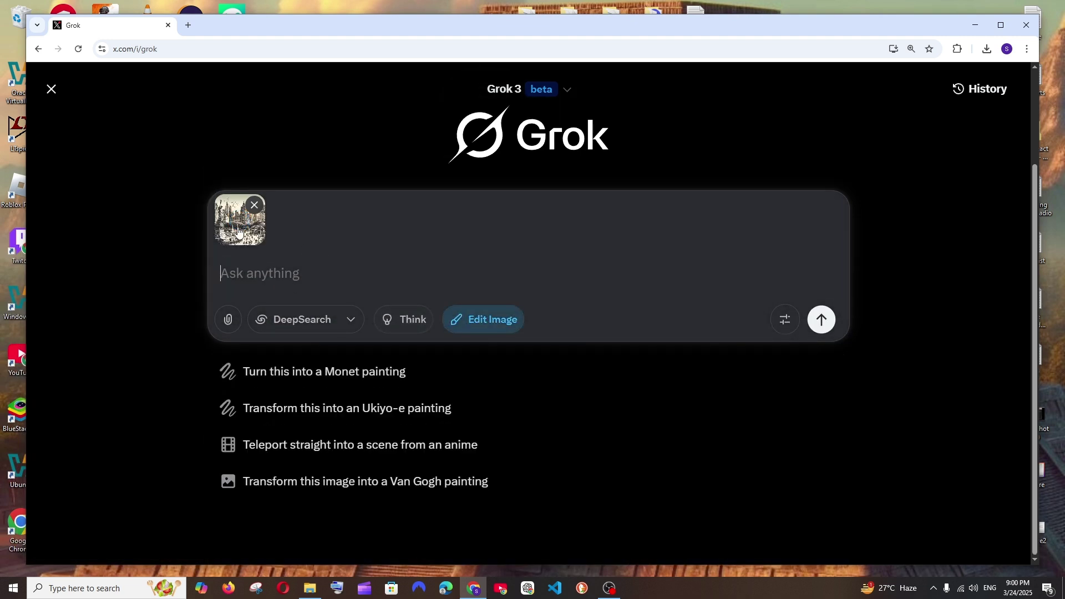
pyautogui.write('colorize it')
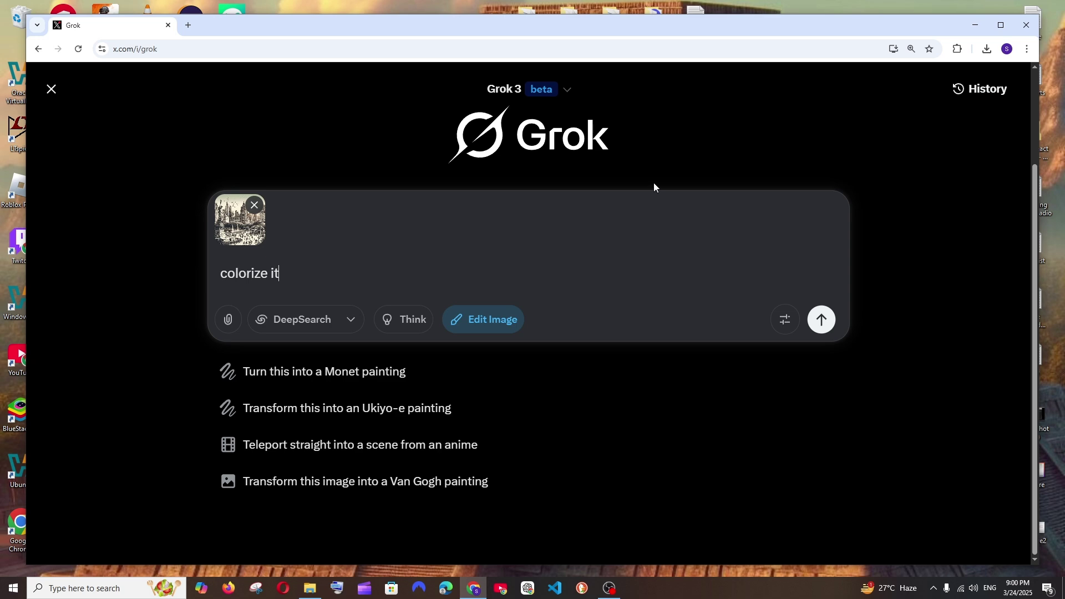
pyautogui.click(829, 314)
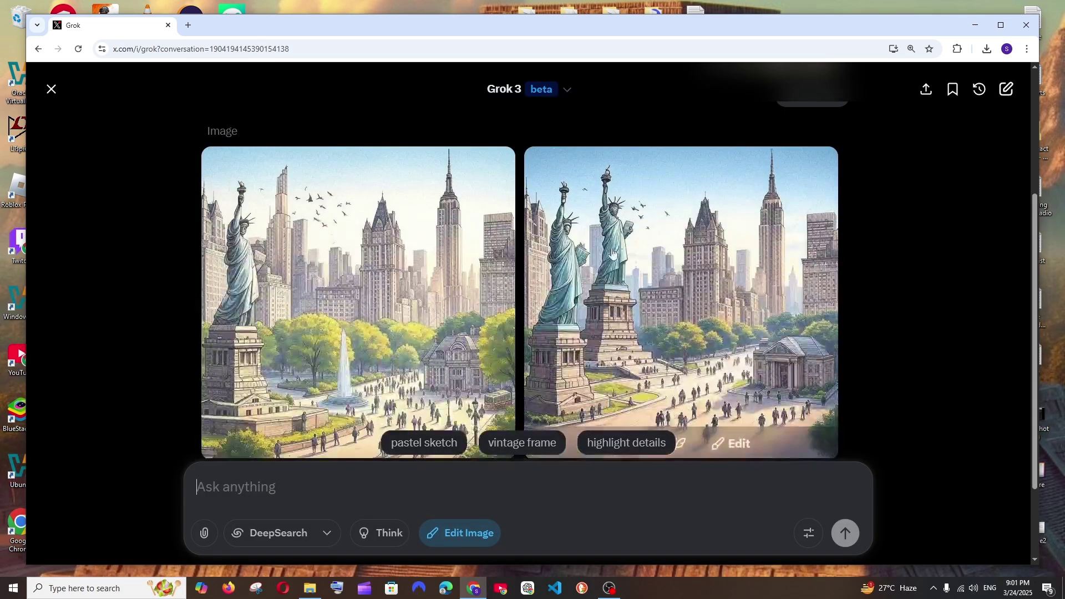
pyautogui.click(576, 225)
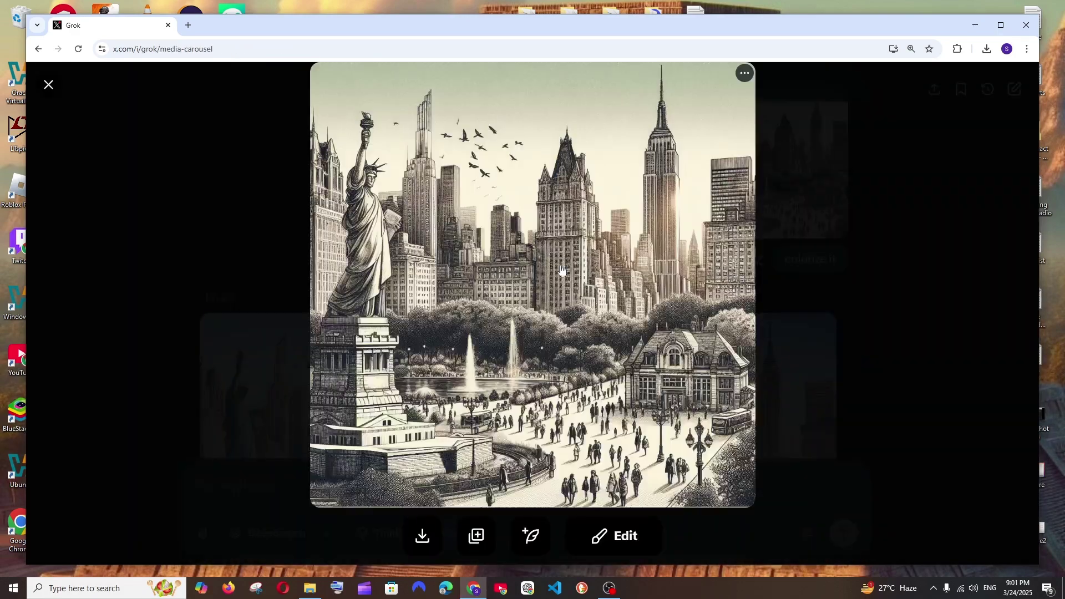
pyautogui.press('Escape')
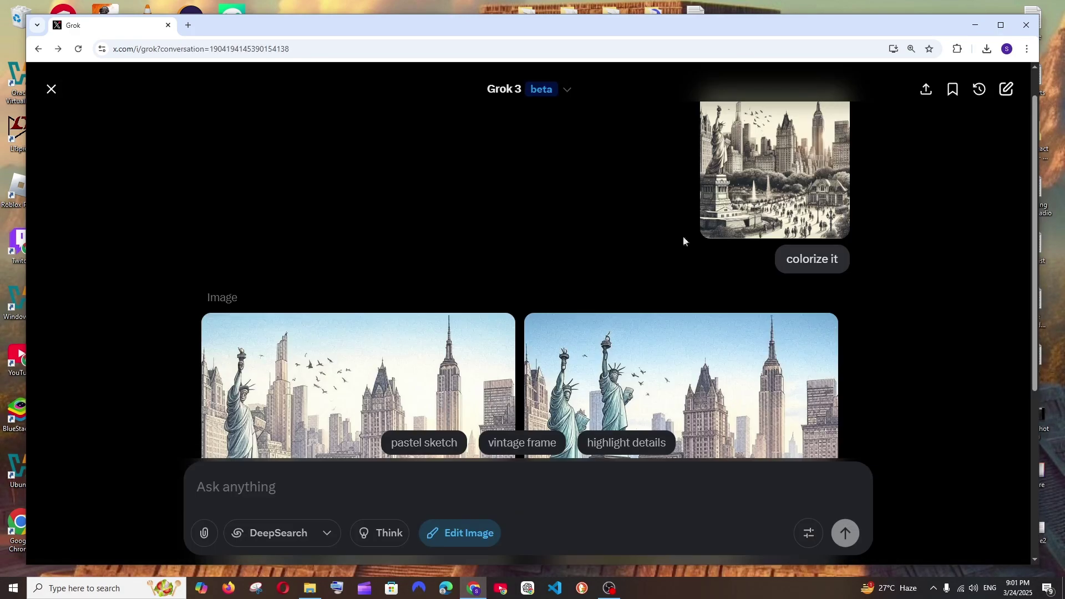
pyautogui.scroll(-4, 574, 222)
pyautogui.click(641, 232)
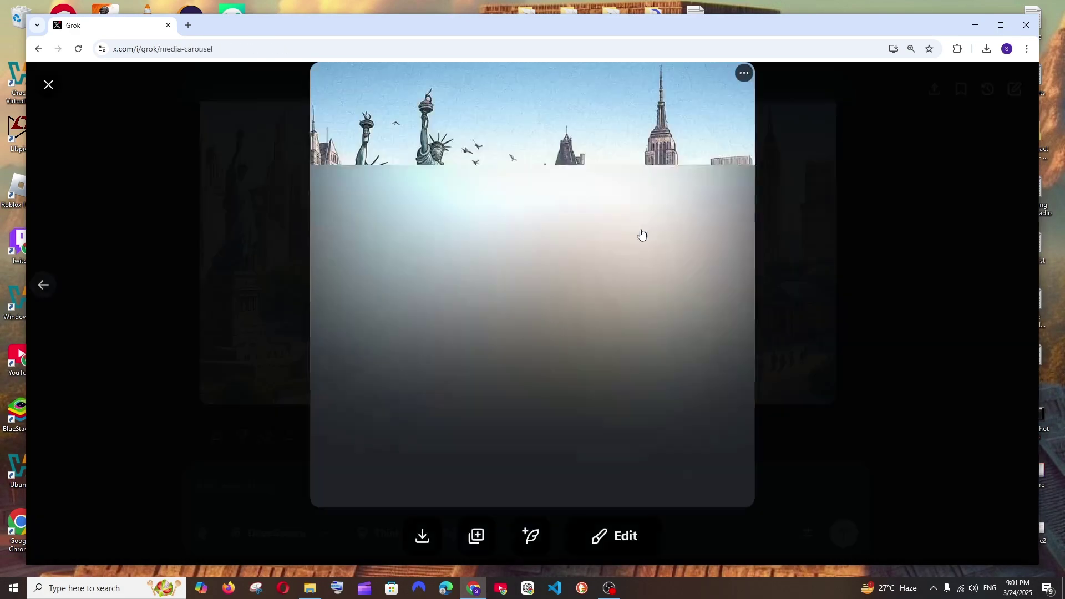
pyautogui.press('Escape')
pyautogui.scroll(4, 649, 233)
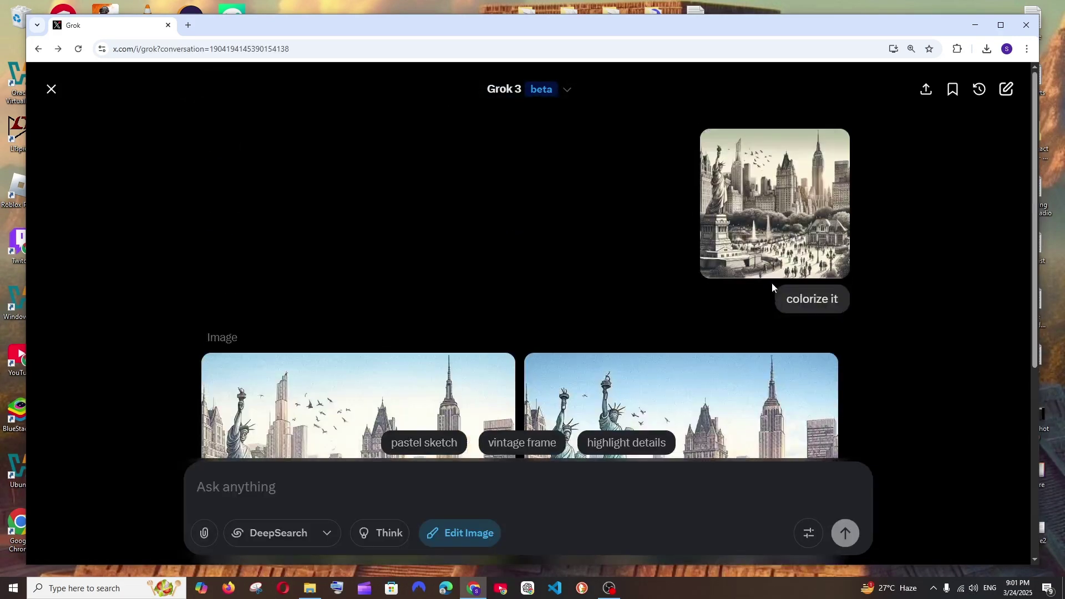
pyautogui.scroll(-4, 645, 255)
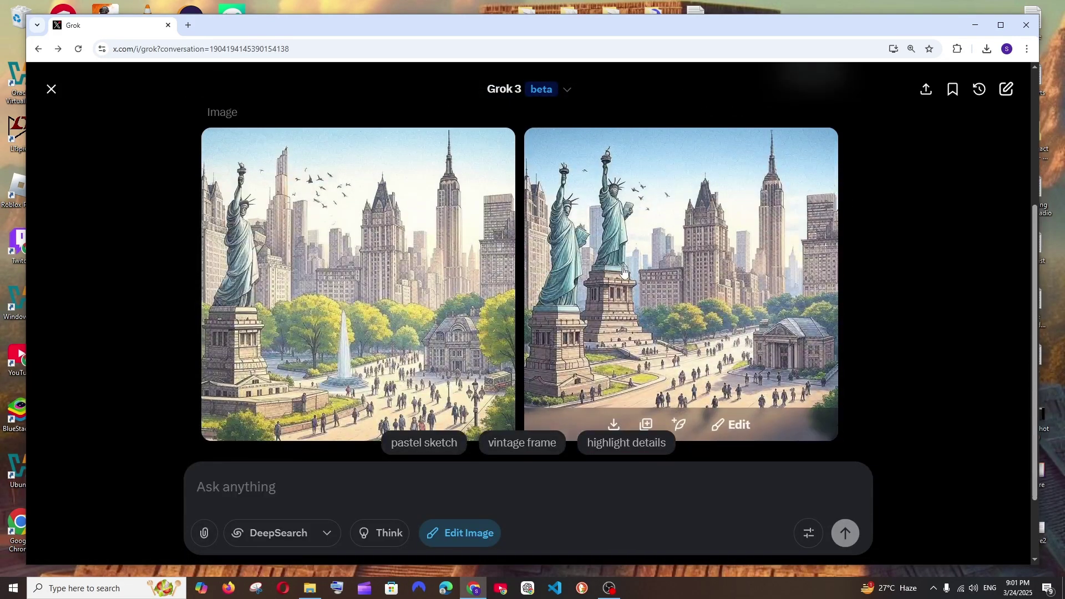
pyautogui.scroll(2, 638, 260)
pyautogui.click(732, 146)
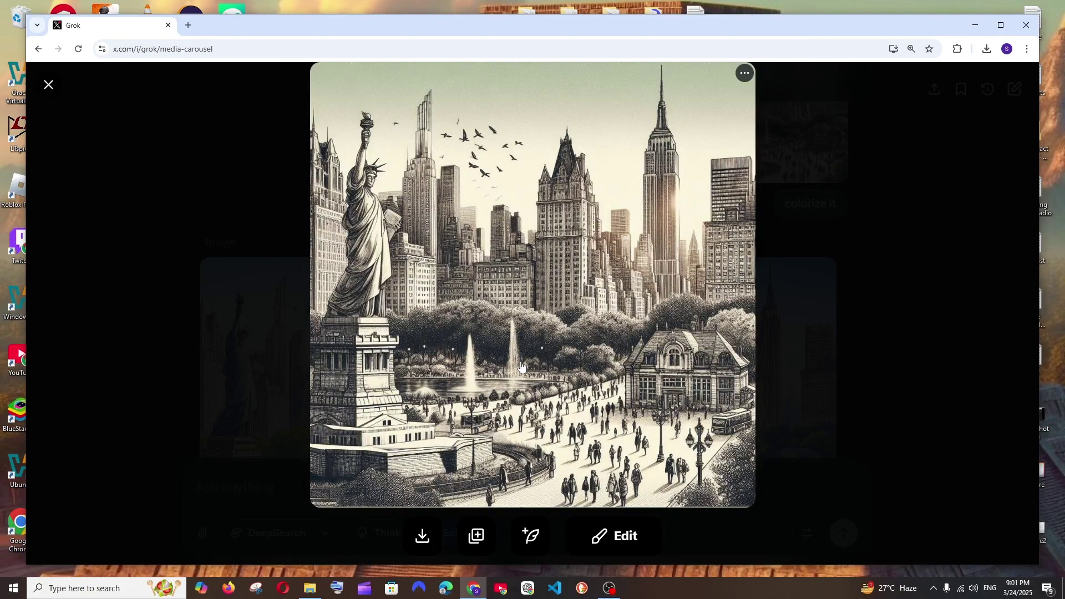
pyautogui.press('Escape')
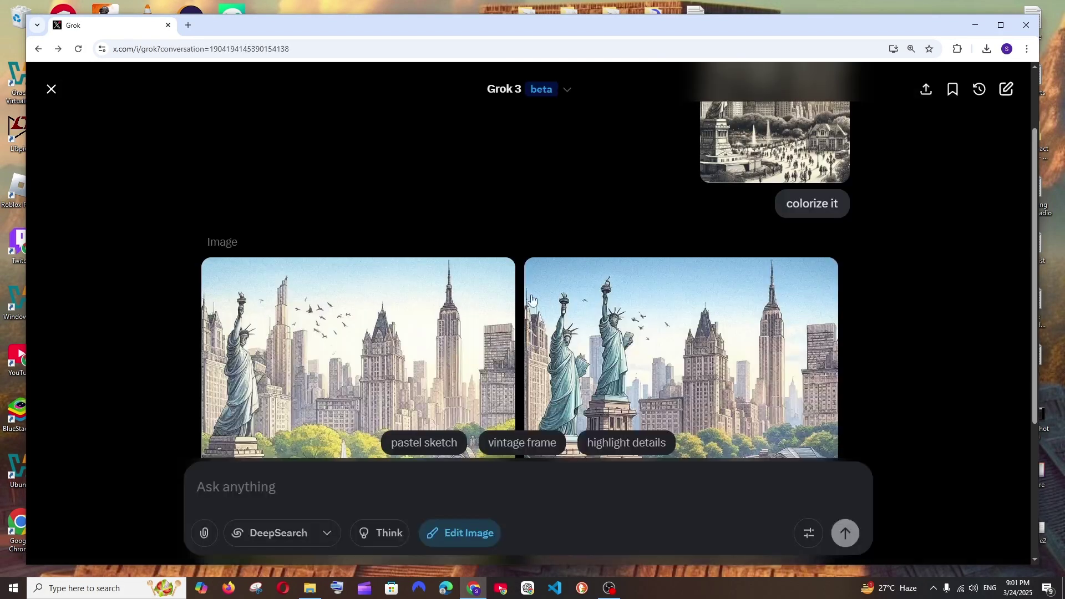
pyautogui.scroll(-2, 478, 344)
pyautogui.click(481, 327)
pyautogui.press('Escape')
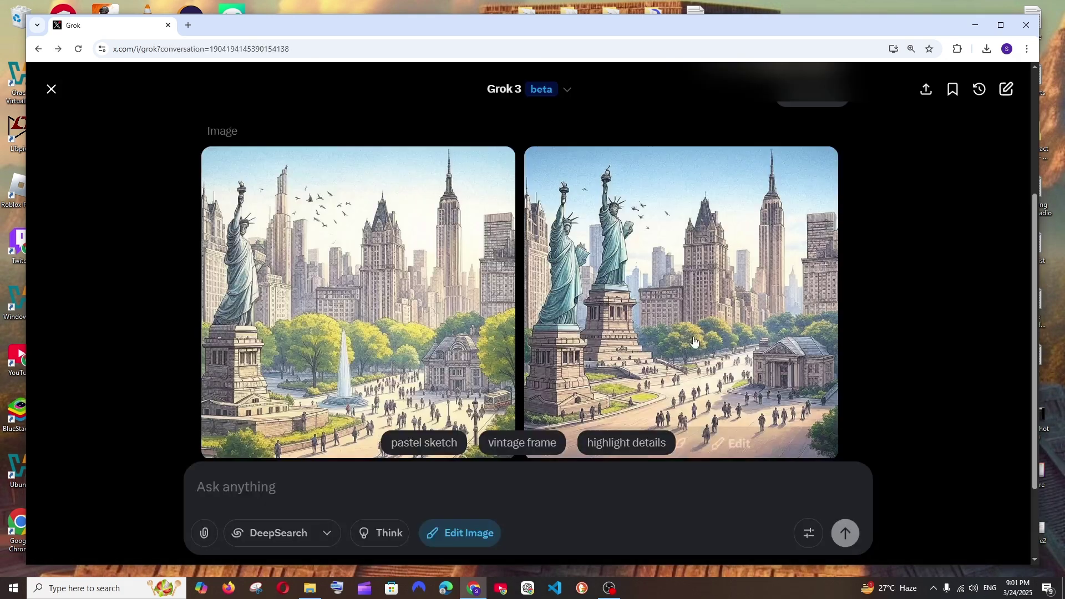
pyautogui.scroll(3, 499, 333)
pyautogui.click(470, 375)
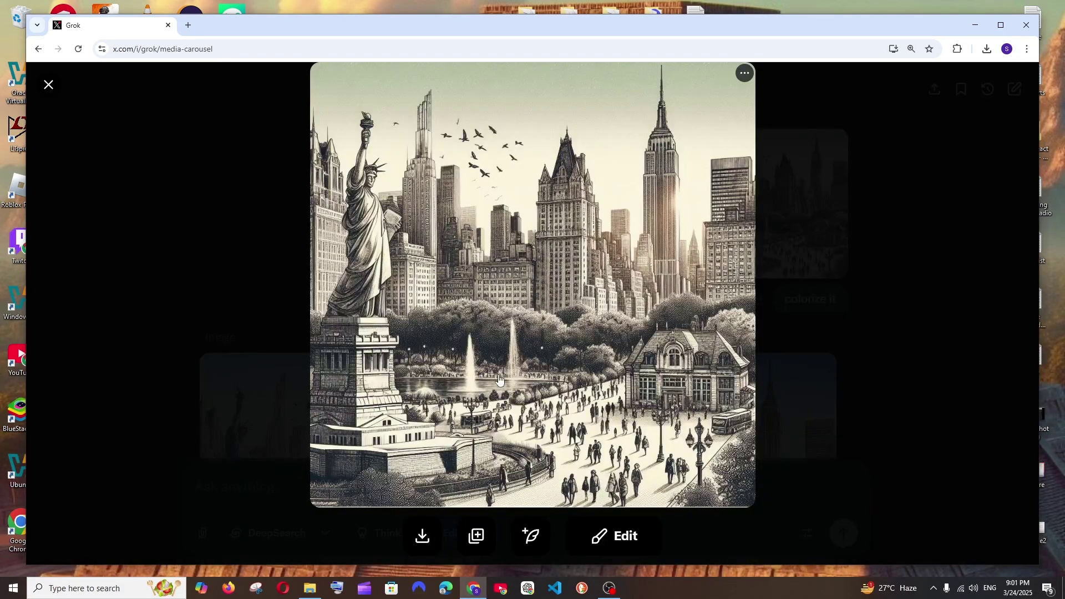
pyautogui.press('Escape')
pyautogui.scroll(-4, 392, 293)
pyautogui.click(393, 293)
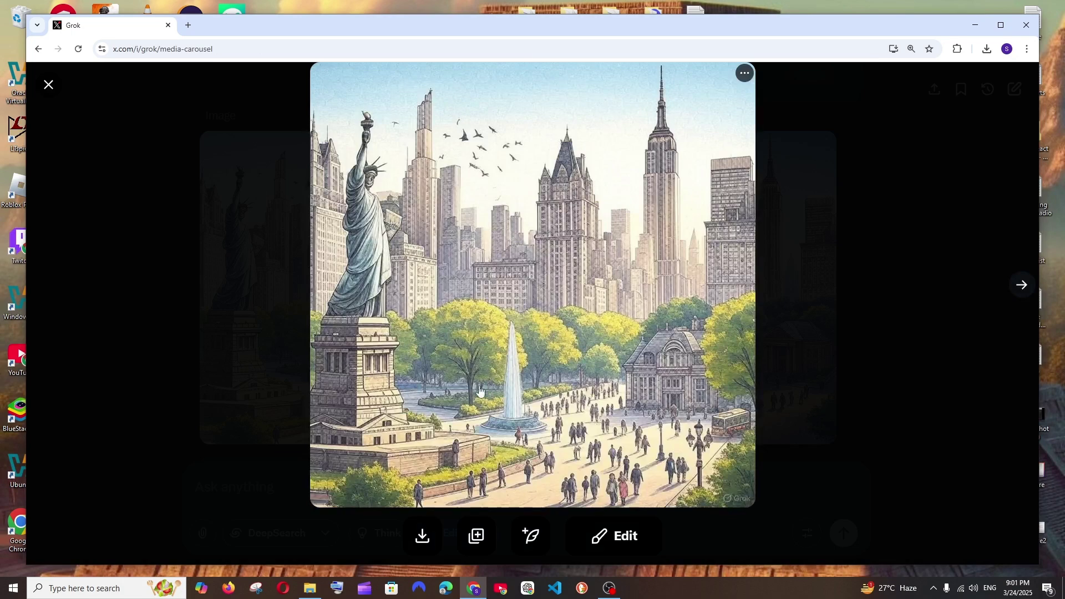
pyautogui.press('Escape')
pyautogui.scroll(4, 488, 389)
pyautogui.click(498, 386)
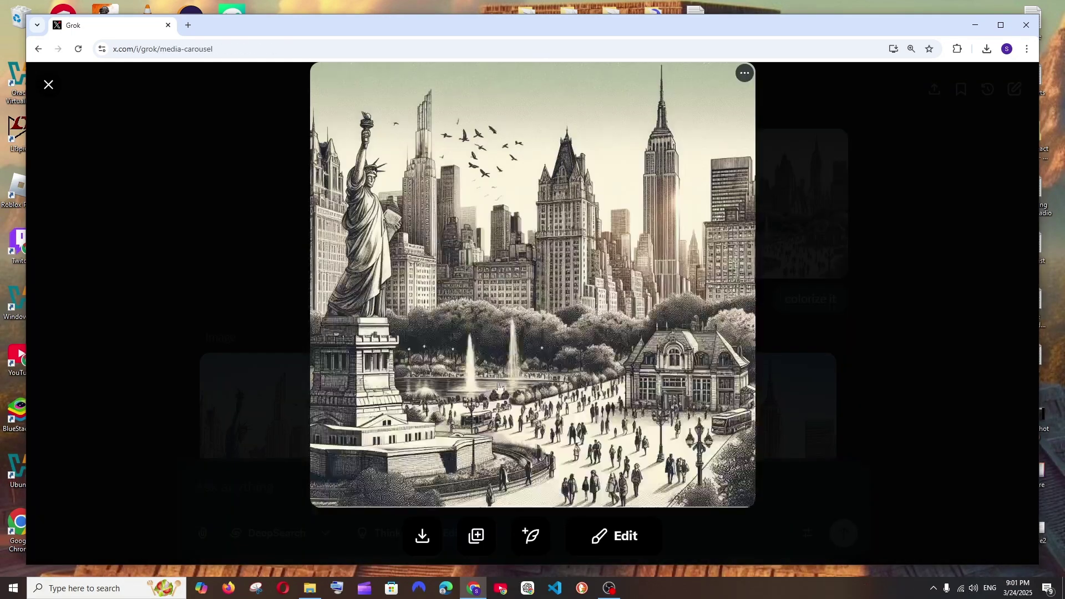
pyautogui.click(934, 302)
pyautogui.scroll(-2, 557, 268)
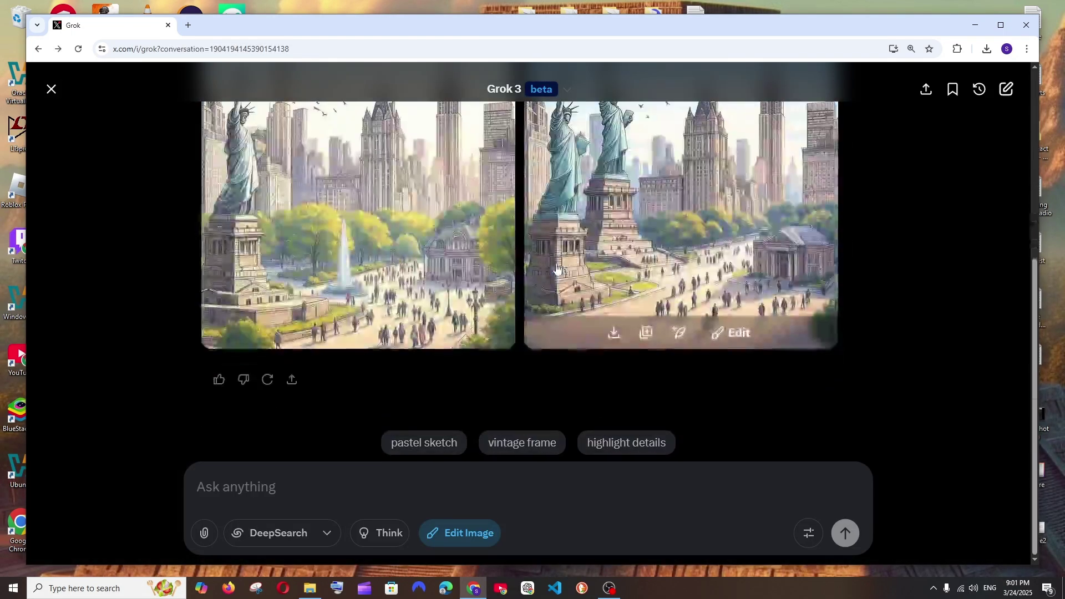
pyautogui.scroll(4, 557, 268)
pyautogui.scroll(-2, 557, 329)
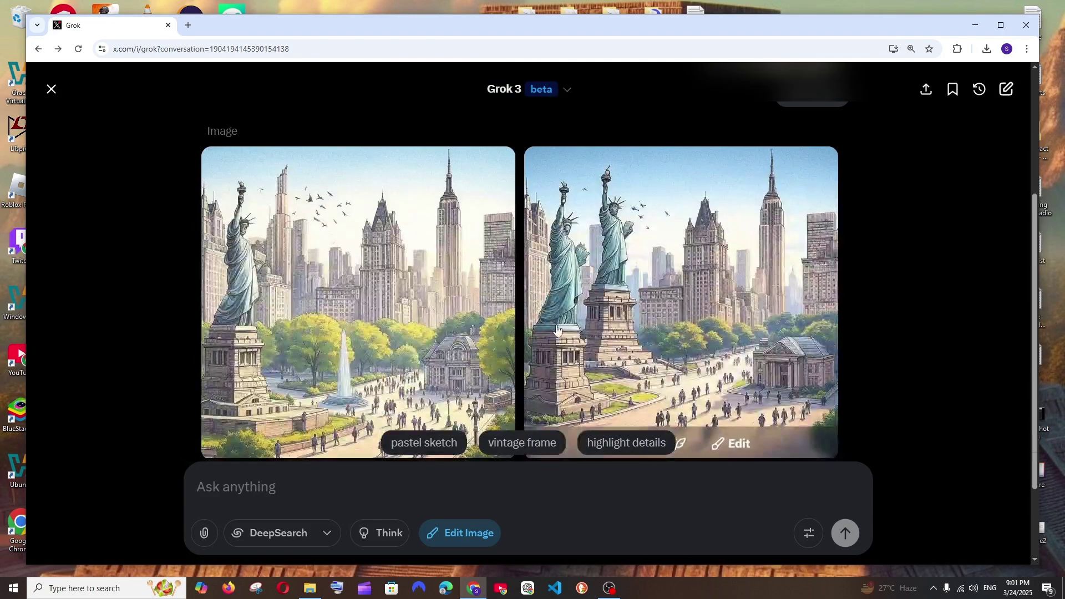
pyautogui.scroll(-2, 557, 329)
pyautogui.click(513, 244)
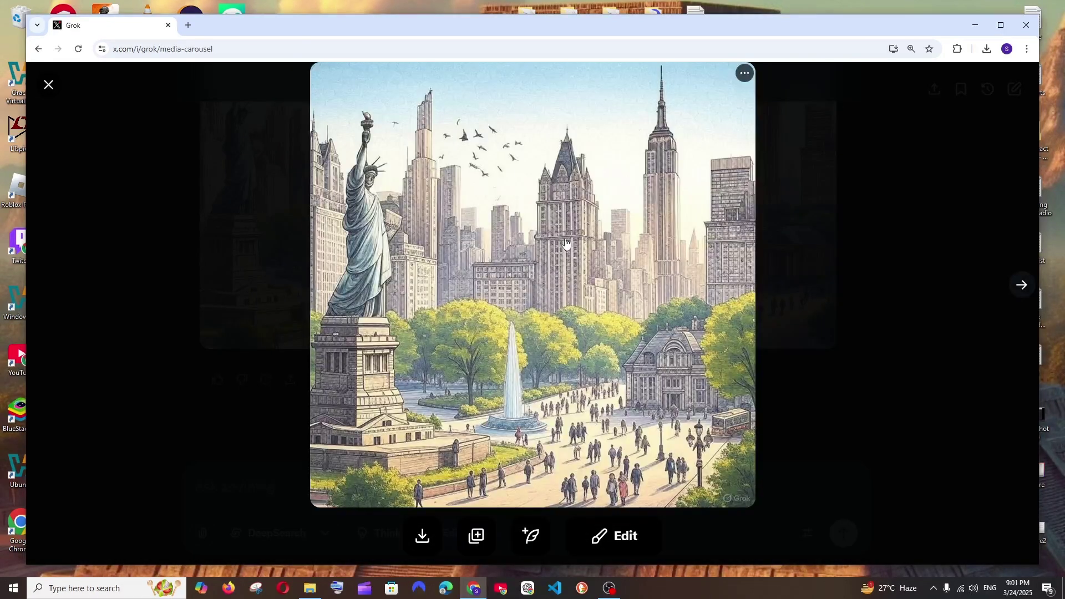
pyautogui.click(827, 256)
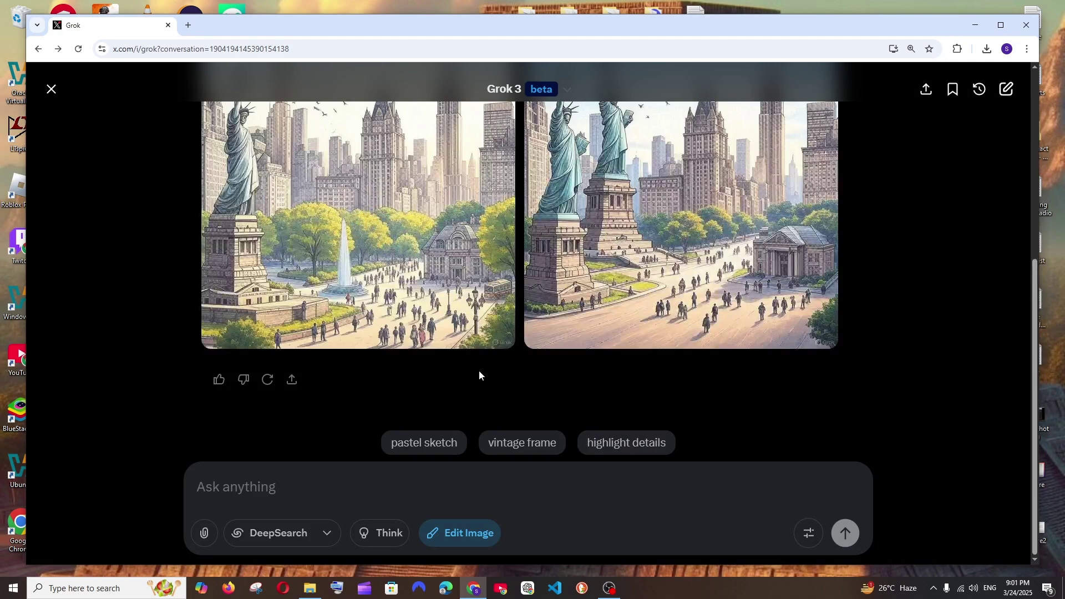
pyautogui.scroll(5, 479, 376)
pyautogui.scroll(-5, 479, 375)
pyautogui.scroll(2, 479, 377)
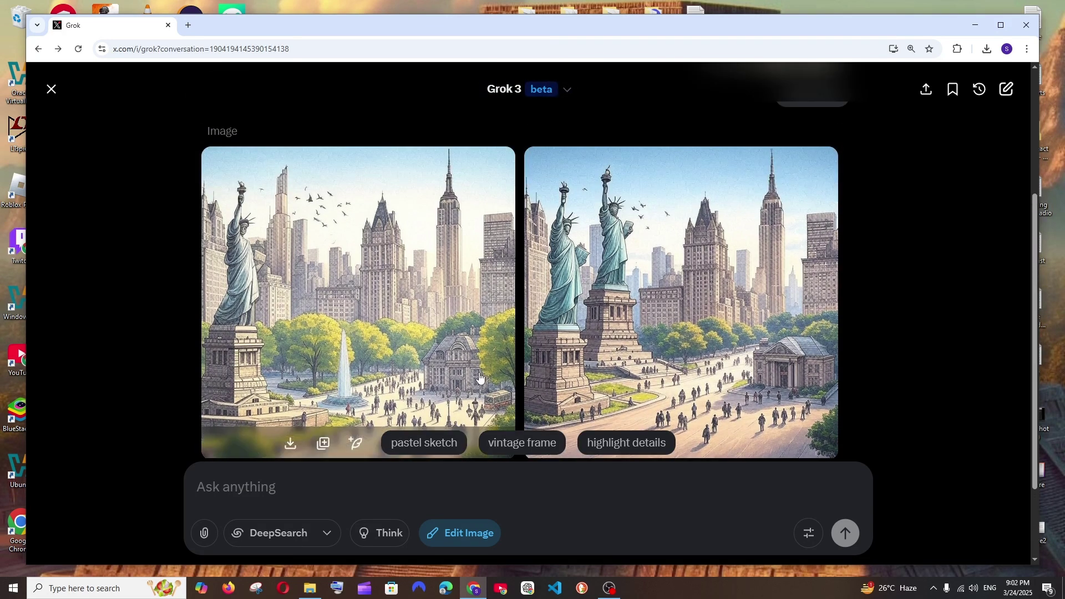